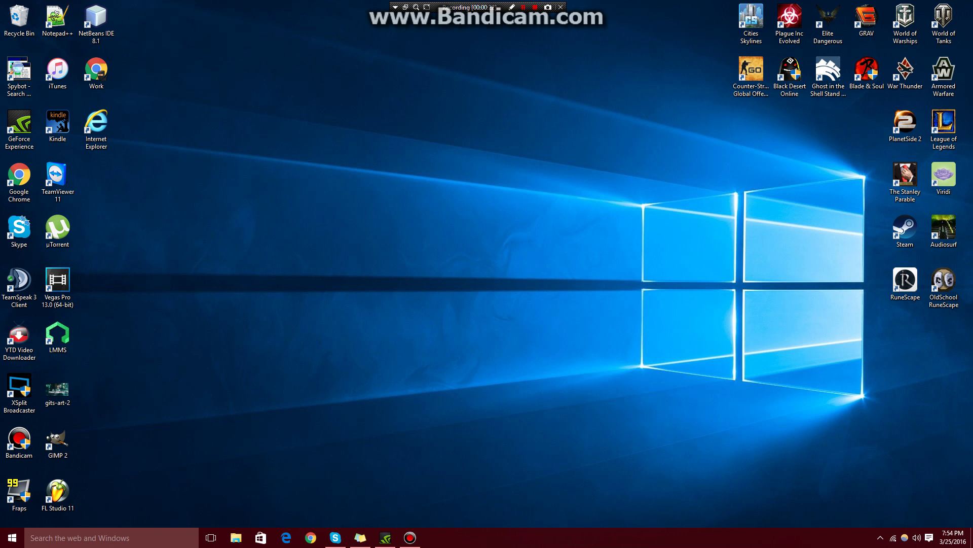
Launch Internet Explorer to check that it loads a web page, and close all its tabs
{"action": "double_click", "coordinate": [96, 125]}
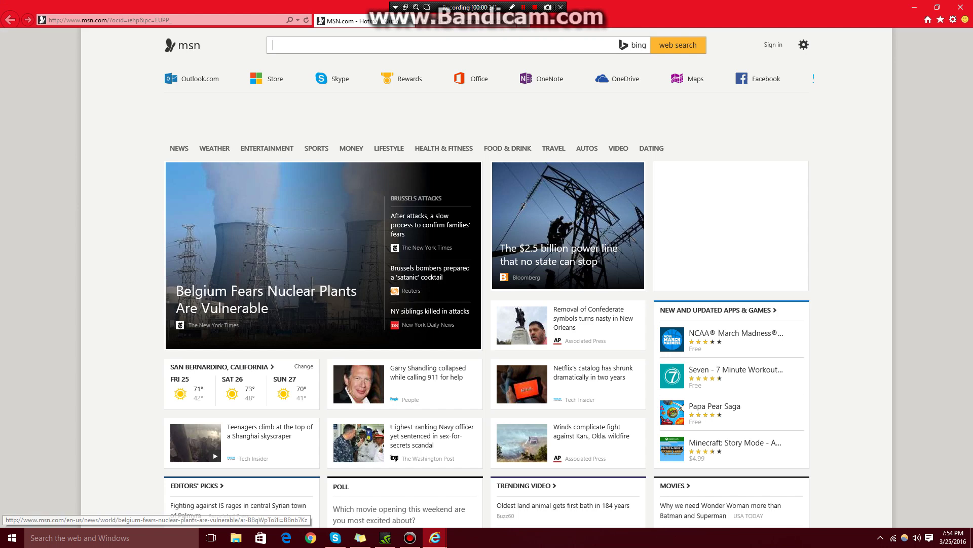
{"action": "left_click", "coordinate": [961, 7]}
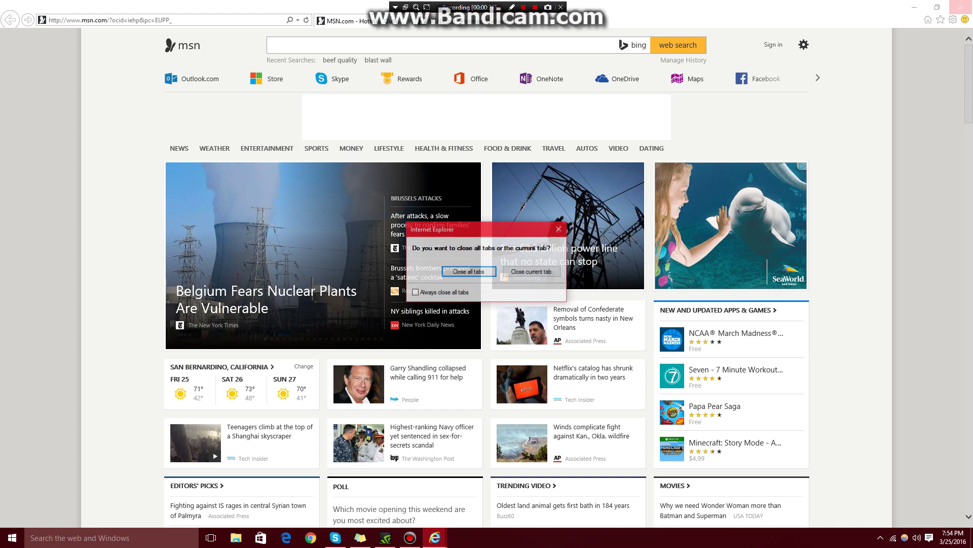
{"action": "left_click", "coordinate": [469, 271]}
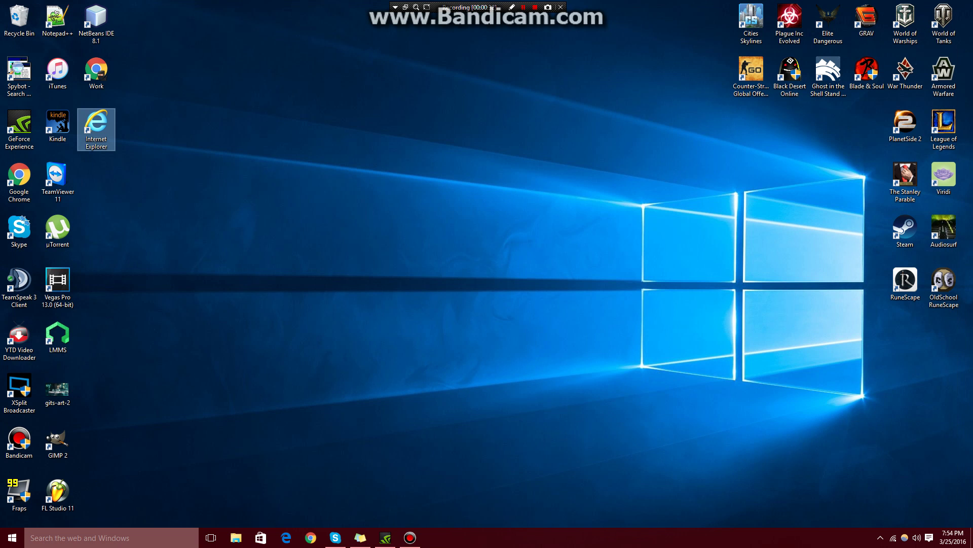
Search Windows for "firewall", open Windows Firewall, and bring up its advanced settings in a repositioned window
{"action": "left_click", "coordinate": [101, 537]}
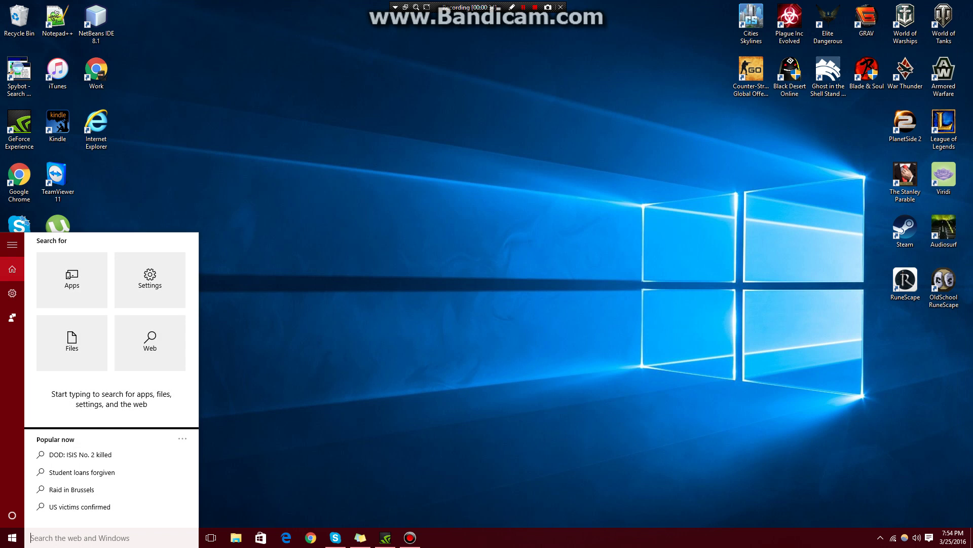
{"action": "type", "text": "firewall"}
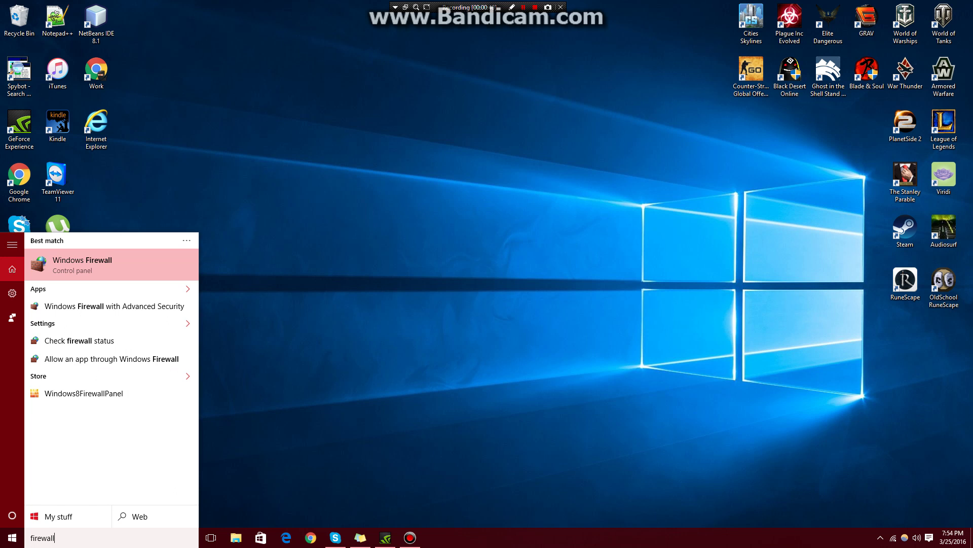
{"action": "key", "text": "Return"}
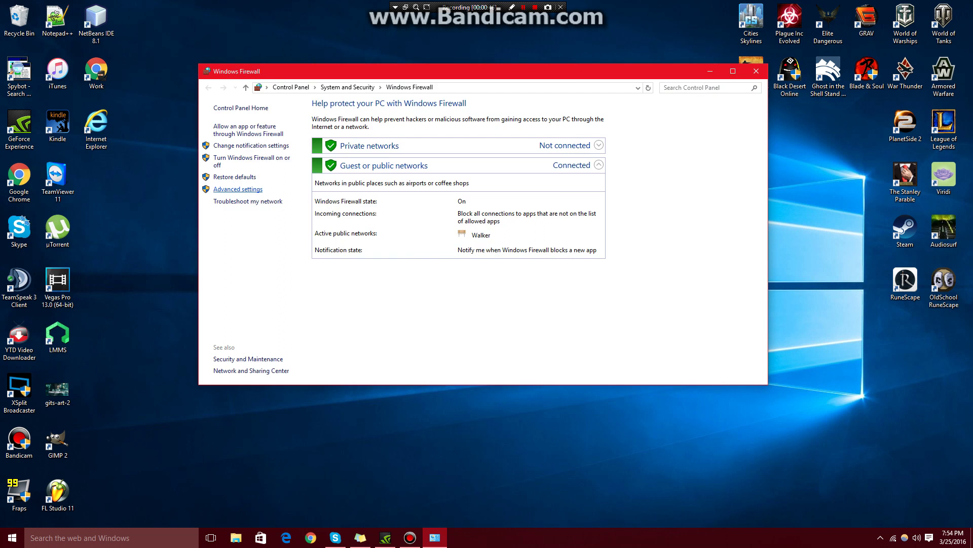
{"action": "left_click", "coordinate": [238, 189]}
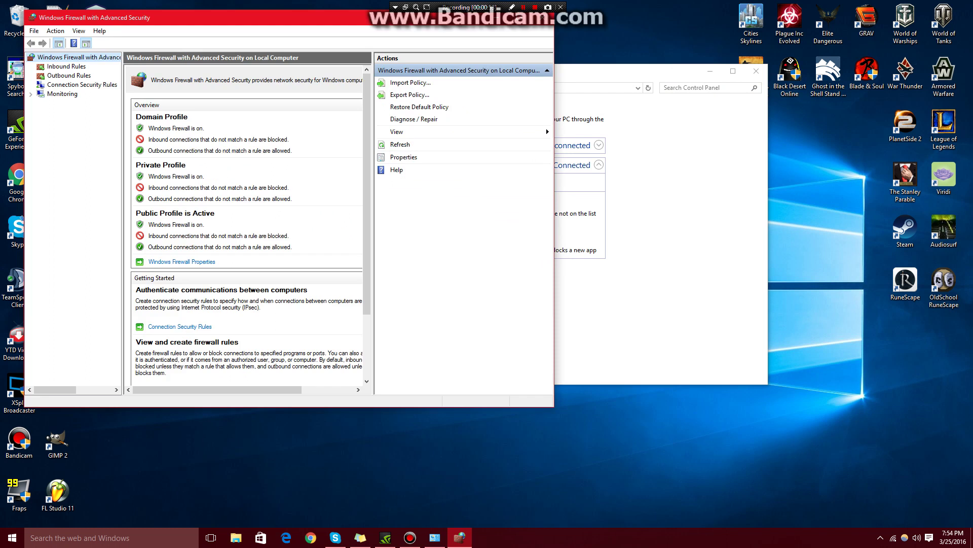
{"action": "left_click_drag", "start_coordinate": [247, 18], "coordinate": [450, 70]}
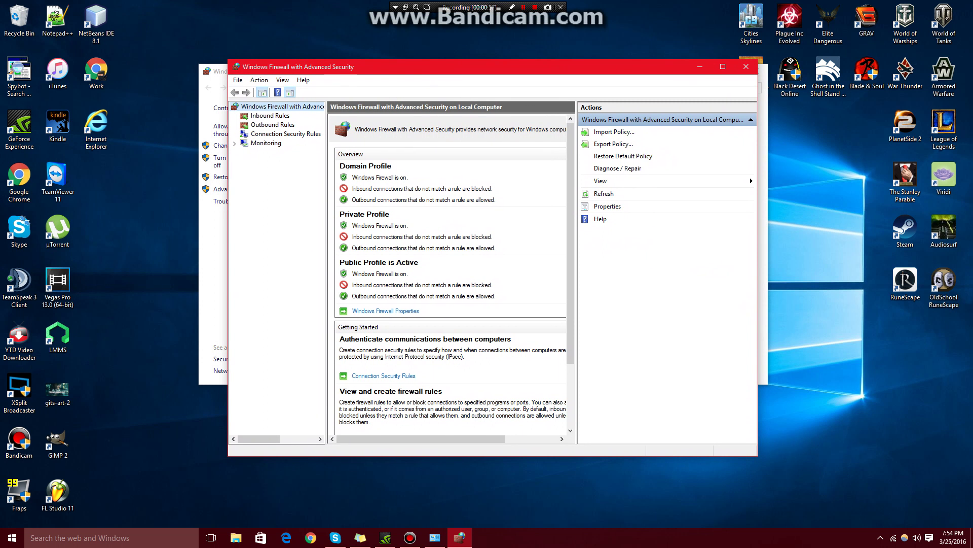
Start a new inbound firewall rule of the Program type and proceed to the program path
{"action": "left_click", "coordinate": [270, 116]}
{"action": "left_click", "coordinate": [272, 125]}
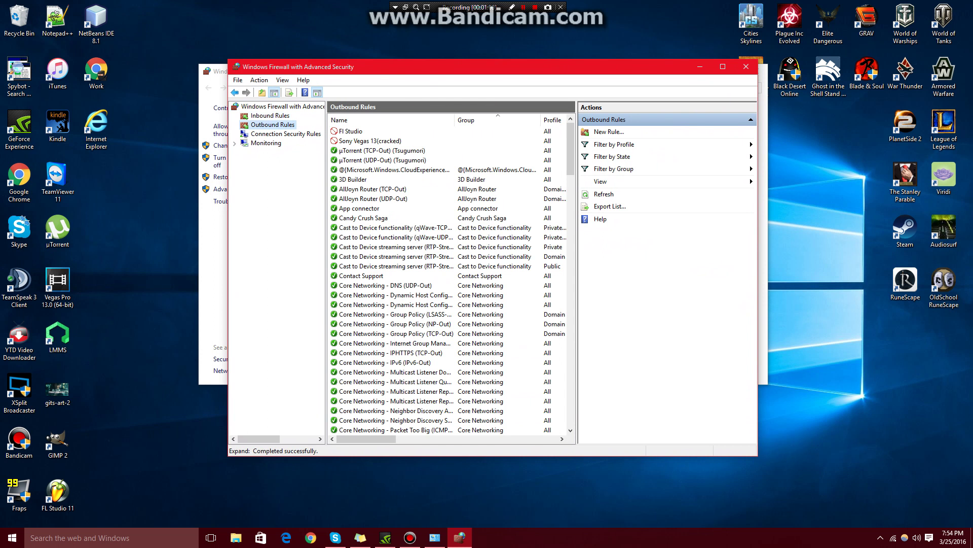
{"action": "left_click", "coordinate": [271, 116]}
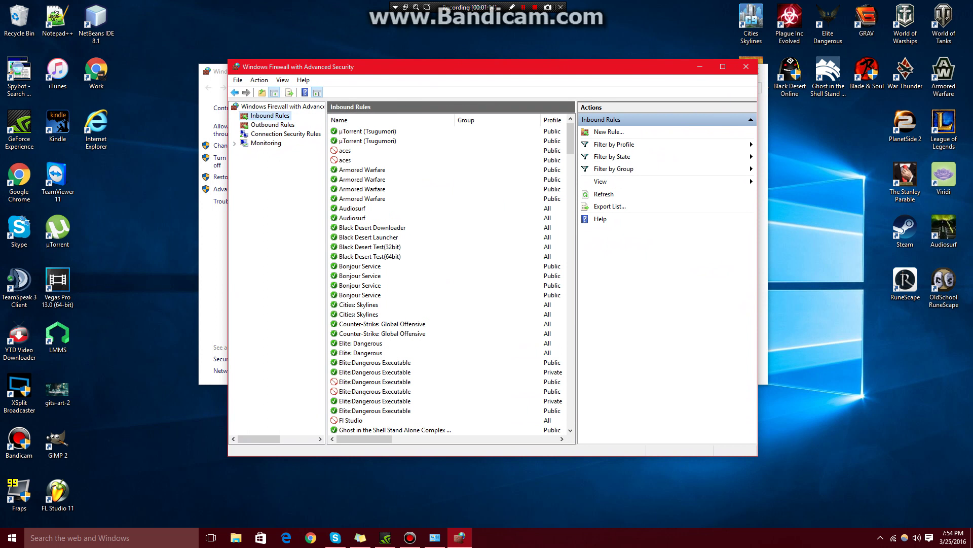
{"action": "left_click", "coordinate": [608, 131]}
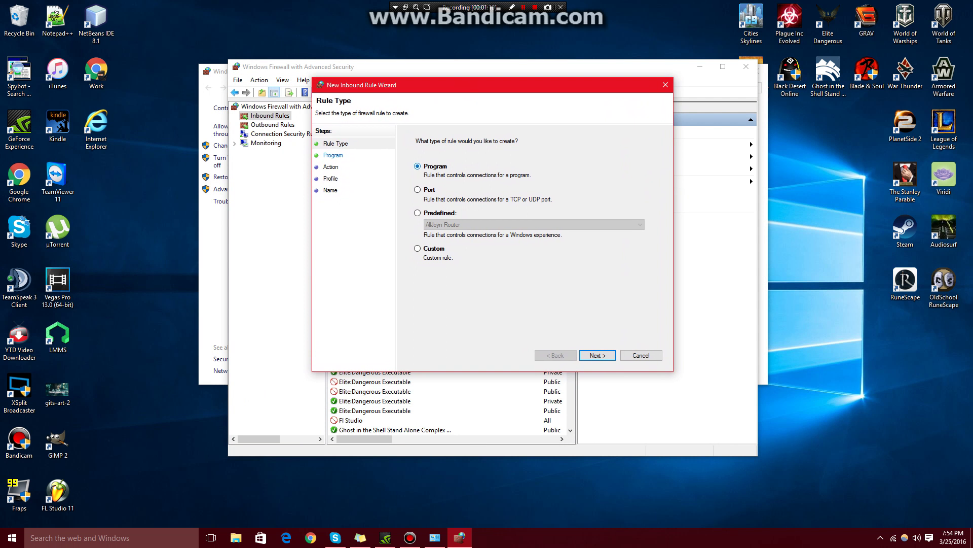
{"action": "left_click", "coordinate": [598, 356]}
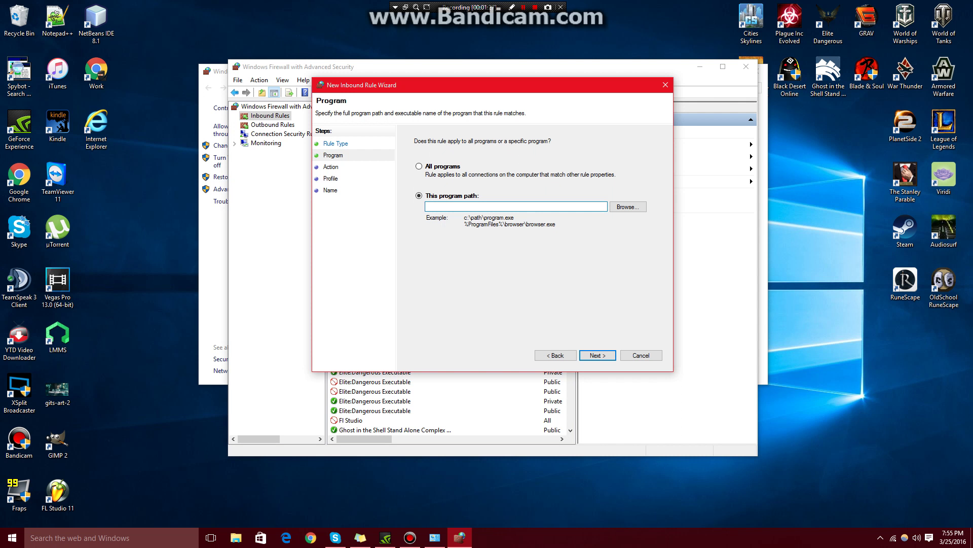
Copy the target path from the Internet Explorer desktop shortcut's properties and paste it, without quotation marks, as the rule's program path
{"action": "left_click", "coordinate": [96, 129]}
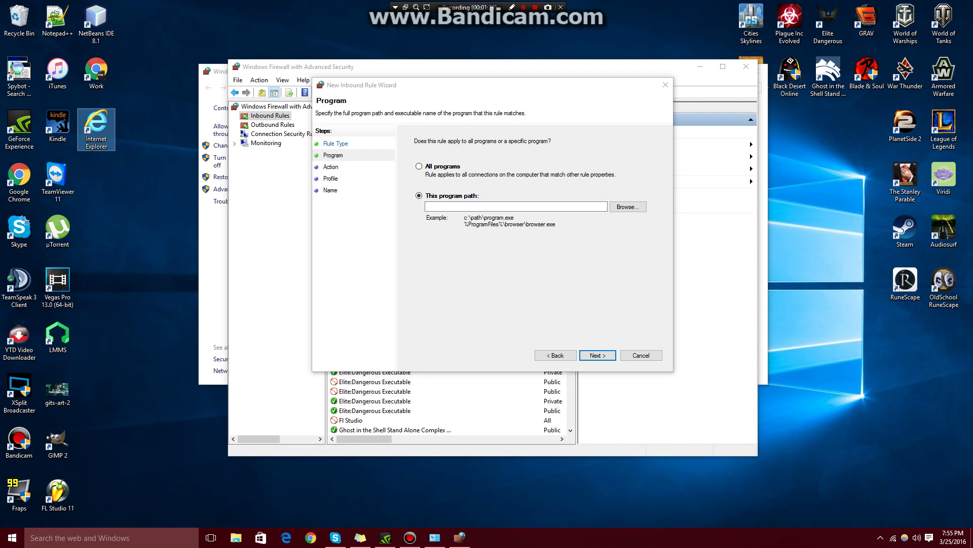
{"action": "right_click", "coordinate": [102, 133]}
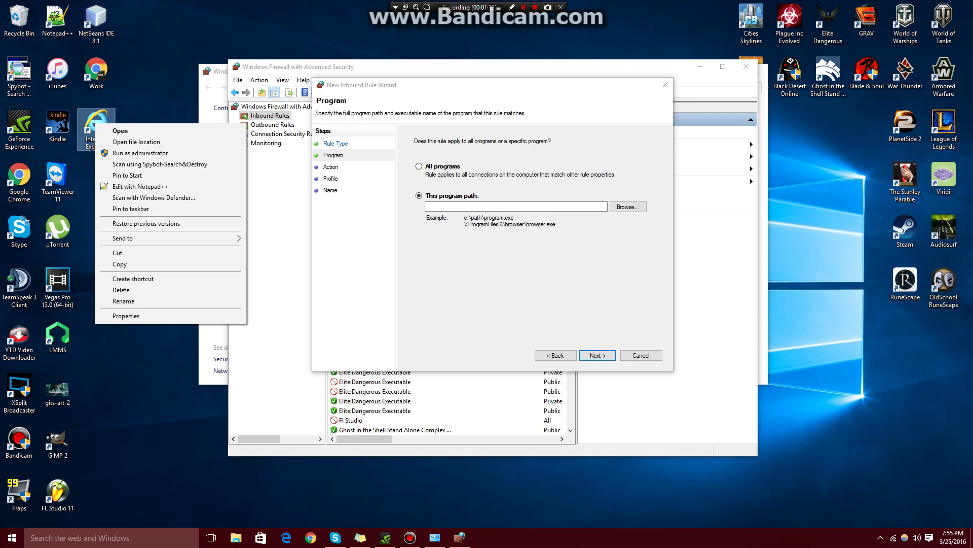
{"action": "left_click", "coordinate": [132, 324]}
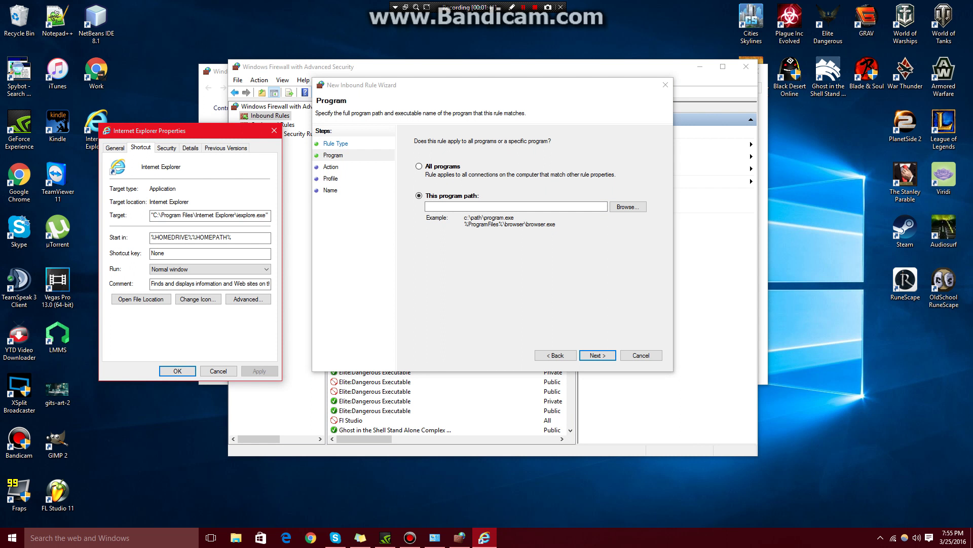
{"action": "left_click_drag", "start_coordinate": [153, 216], "coordinate": [266, 215]}
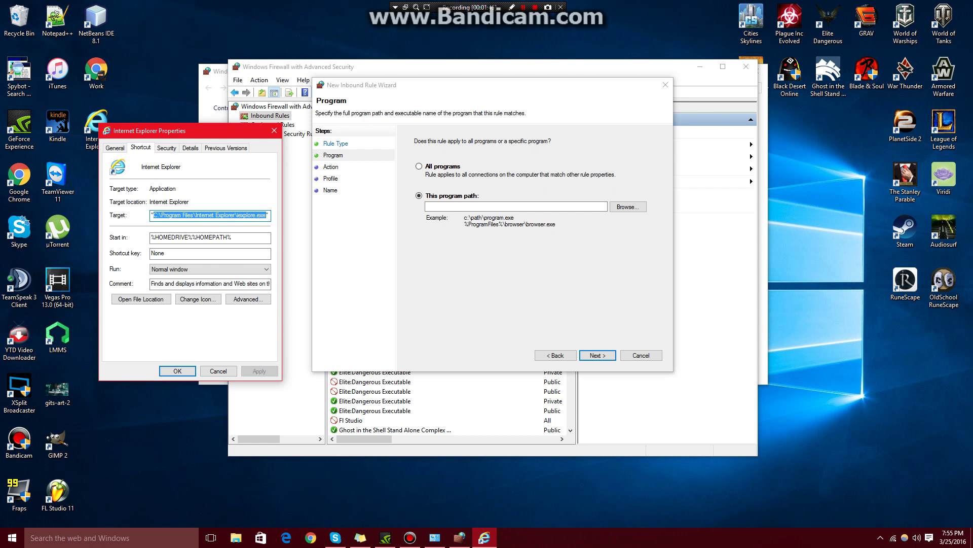
{"action": "right_click", "coordinate": [204, 215]}
{"action": "left_click", "coordinate": [223, 249]}
{"action": "left_click", "coordinate": [219, 372]}
{"action": "right_click", "coordinate": [444, 206]}
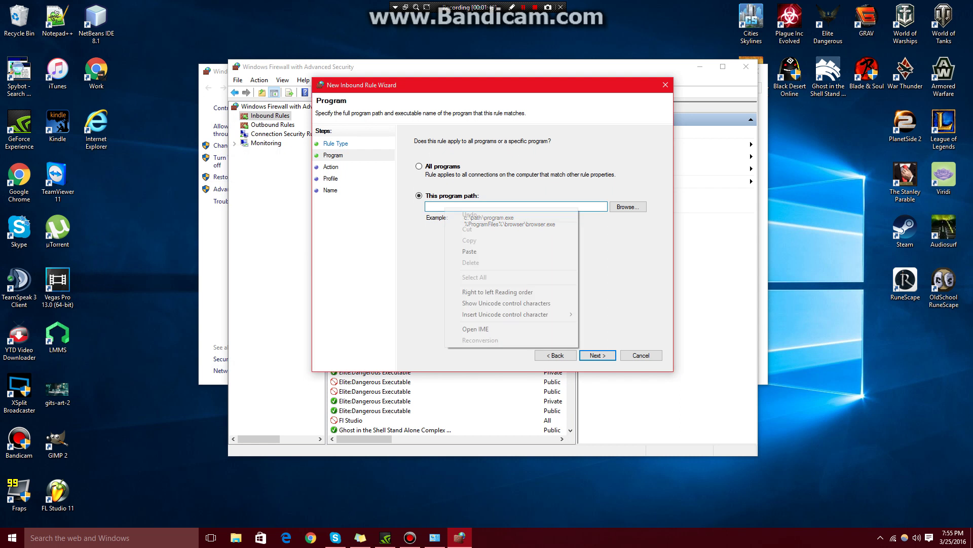
{"action": "left_click", "coordinate": [464, 250]}
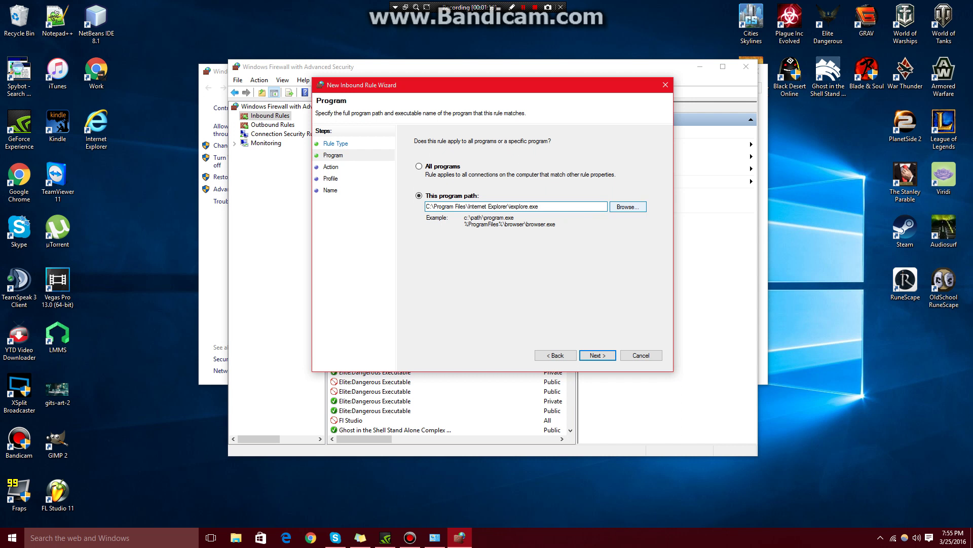
Browse for the rule's program in the Internet Explorer folder under C:\Program Files (x86)
{"action": "left_click", "coordinate": [628, 206]}
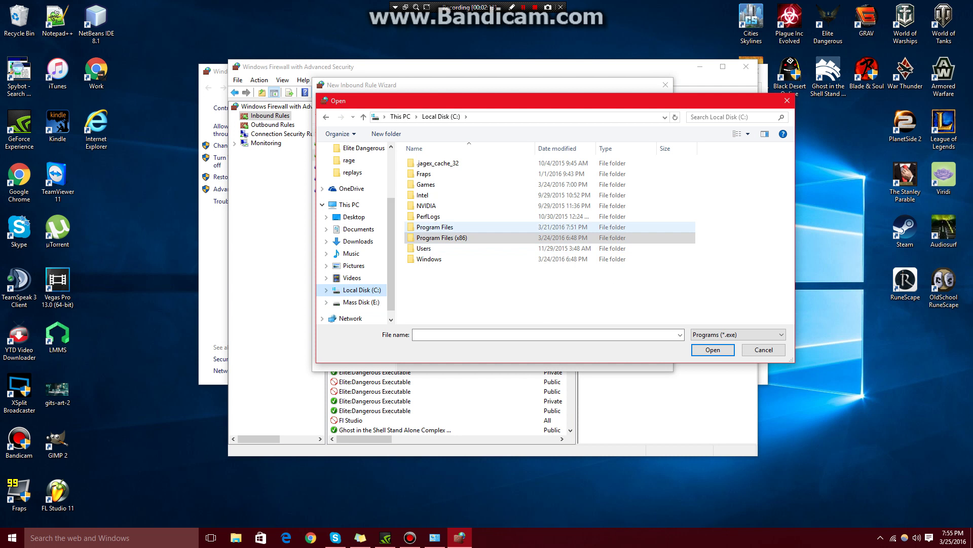
{"action": "left_click", "coordinate": [435, 227]}
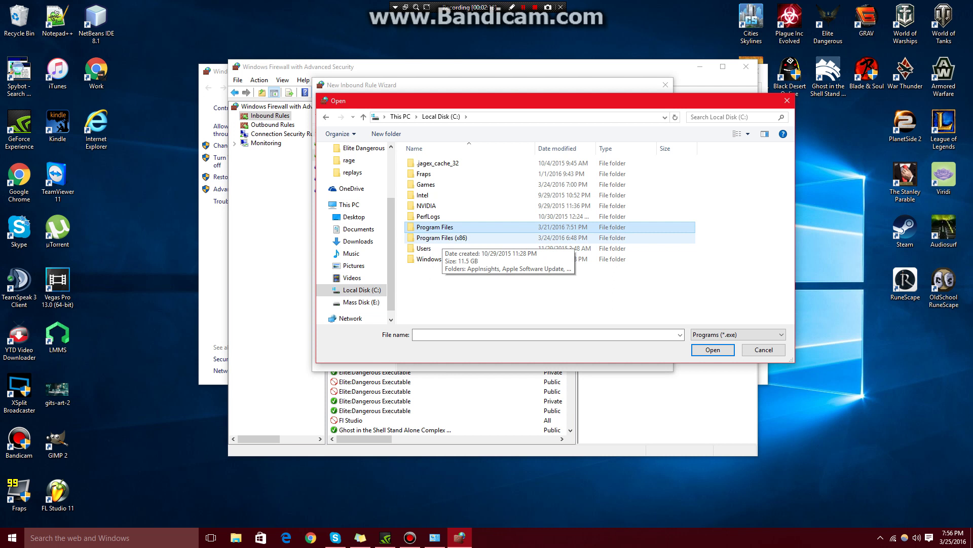
{"action": "double_click", "coordinate": [438, 237]}
{"action": "scroll", "coordinate": [446, 318], "scroll_direction": "down", "scroll_amount": 1}
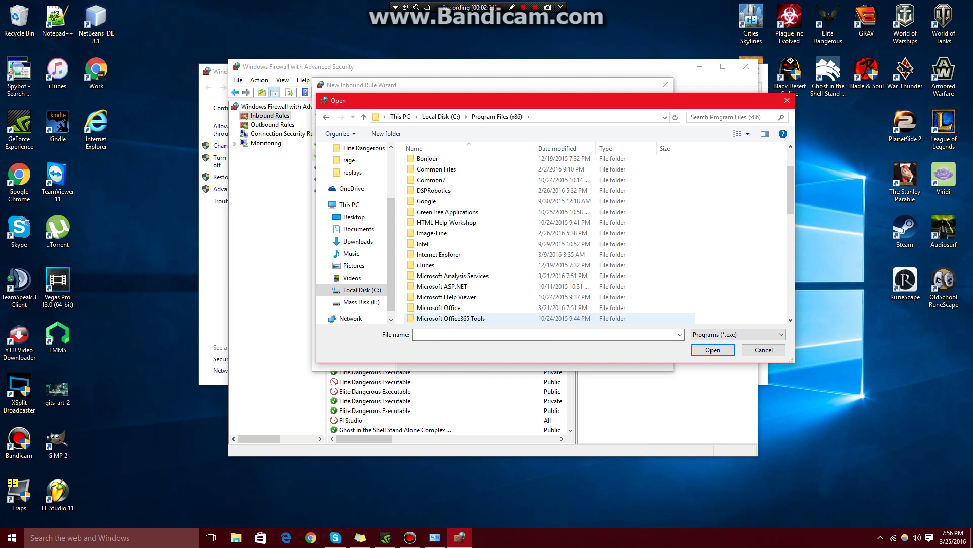
{"action": "double_click", "coordinate": [436, 254]}
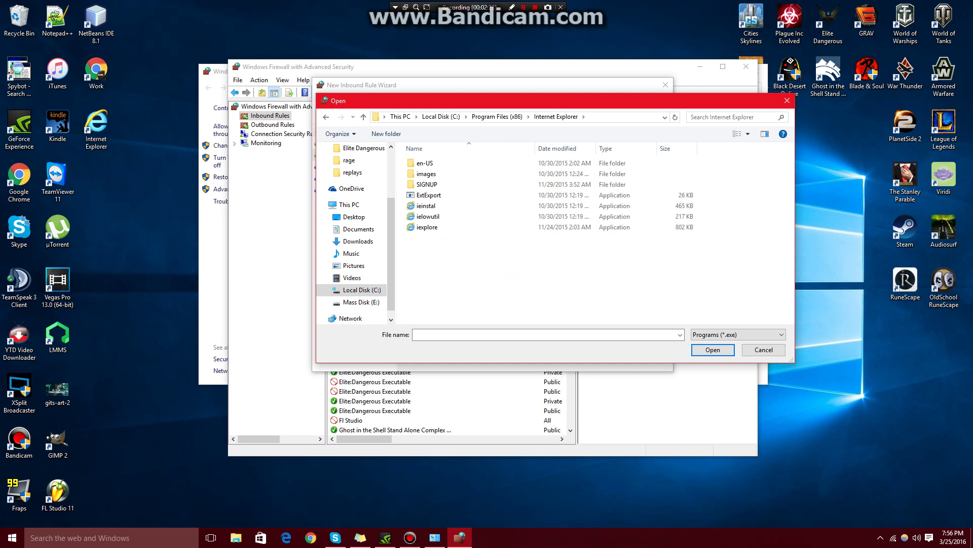
{"action": "left_click_drag", "start_coordinate": [482, 101], "coordinate": [442, 98]}
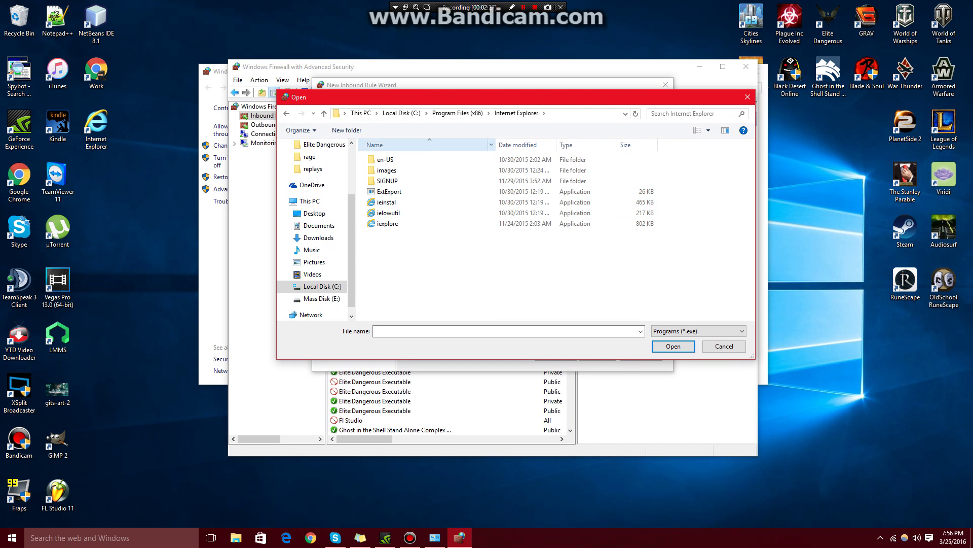
{"action": "left_click_drag", "start_coordinate": [450, 97], "coordinate": [451, 89]}
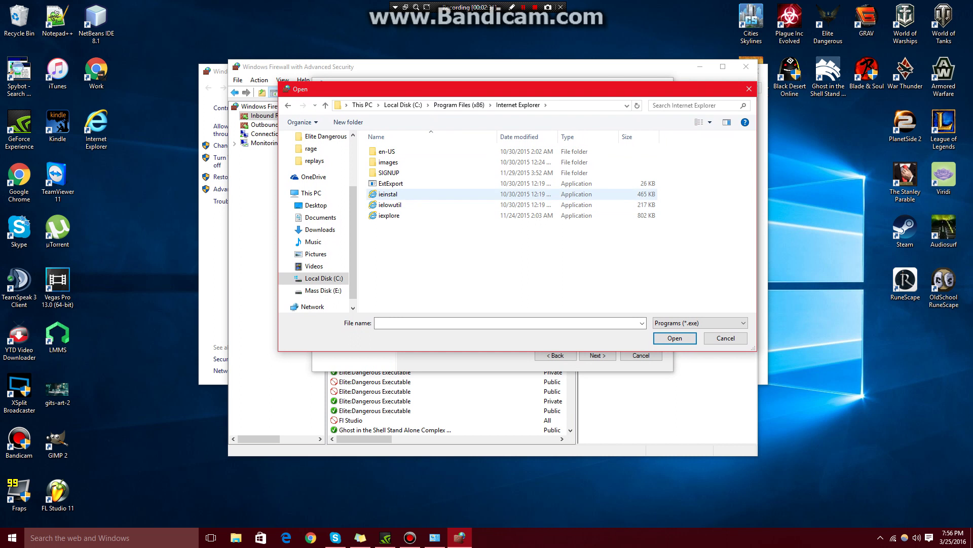
{"action": "left_click", "coordinate": [529, 194]}
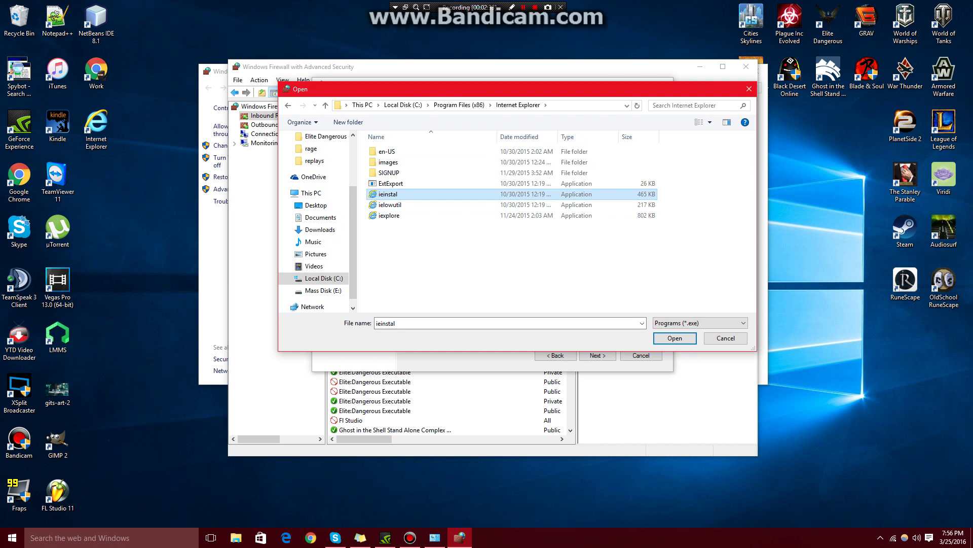
Select iexplore and run it as administrator to check which program it launches, and close all the browser's tabs
{"action": "left_click", "coordinate": [394, 216]}
{"action": "right_click", "coordinate": [394, 217]}
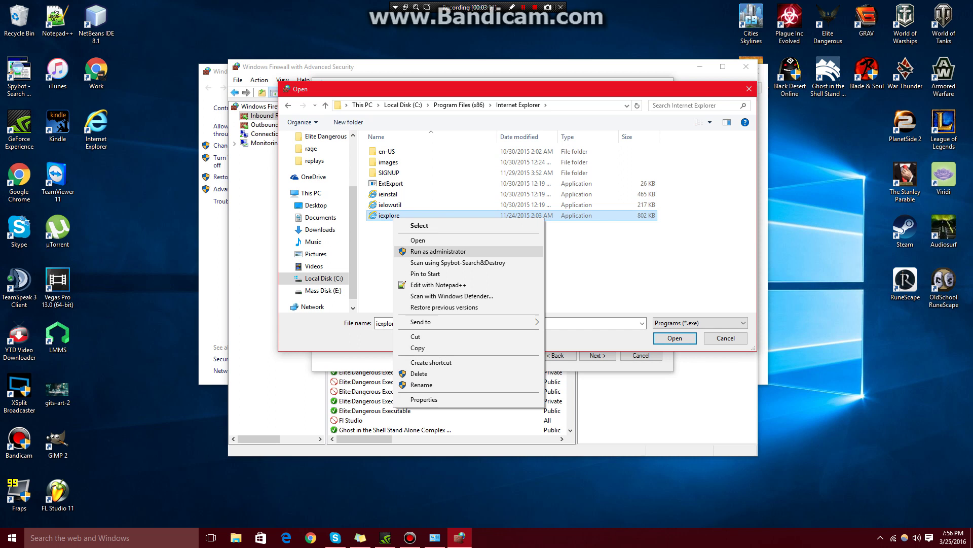
{"action": "left_click", "coordinate": [438, 251]}
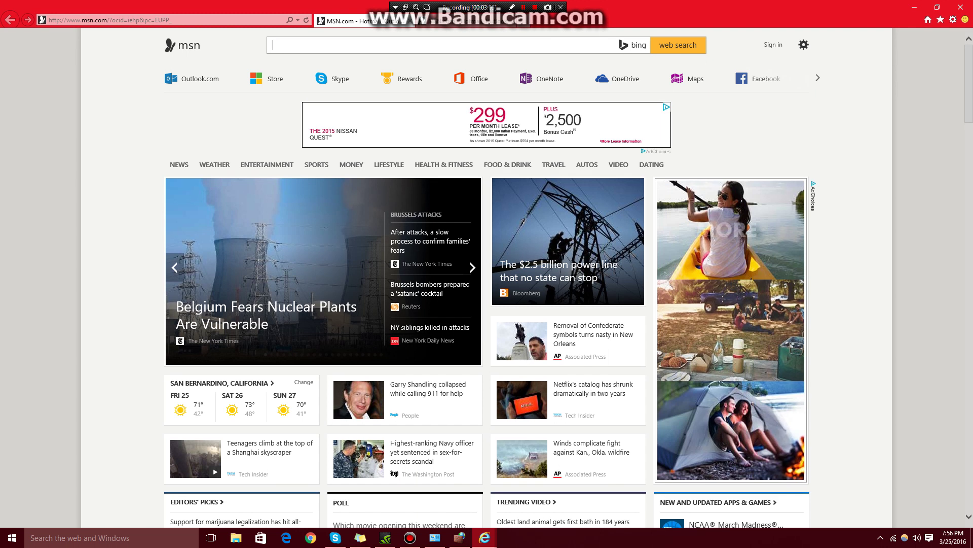
{"action": "key", "text": "alt+F4"}
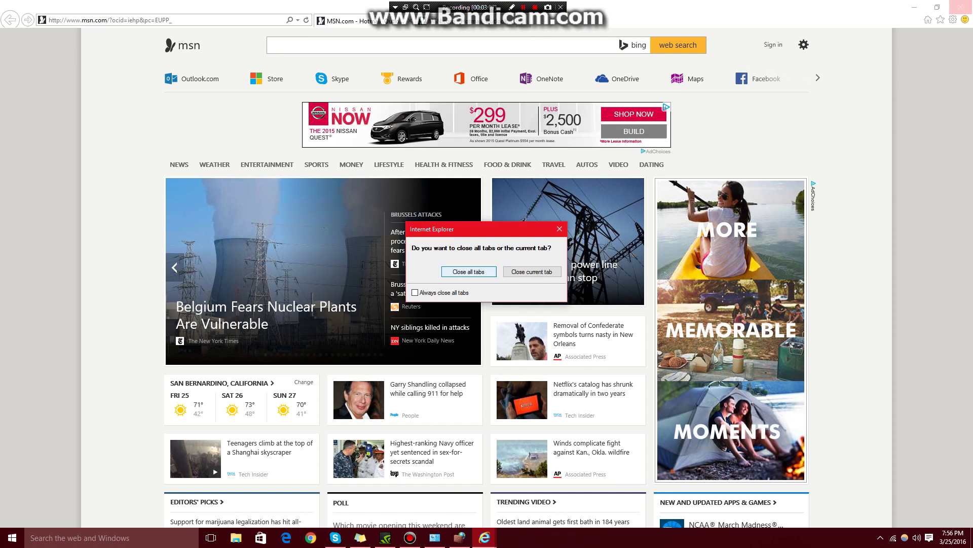
{"action": "key", "text": "Return"}
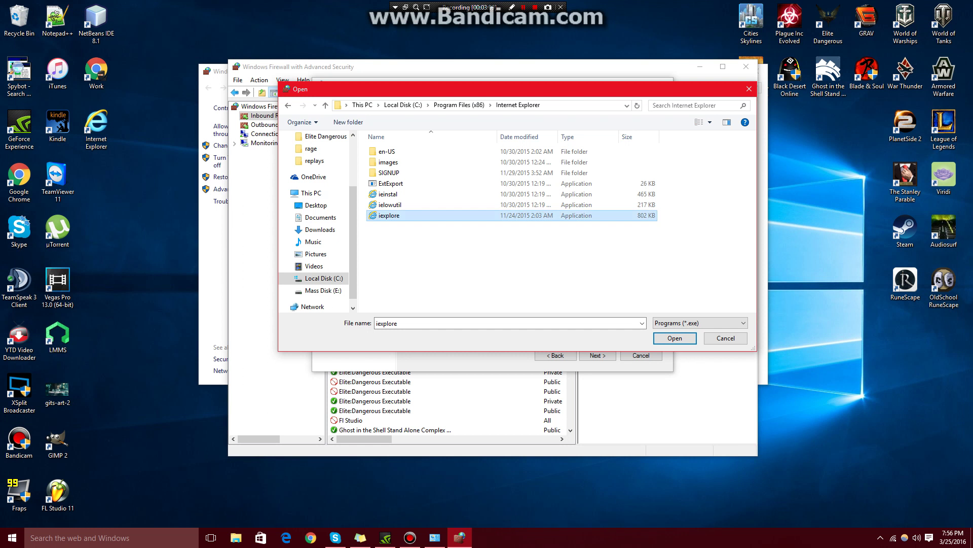
Use the selected iexplore file as the rule's program and set the rule's action to block the connection
{"action": "key", "text": "Return"}
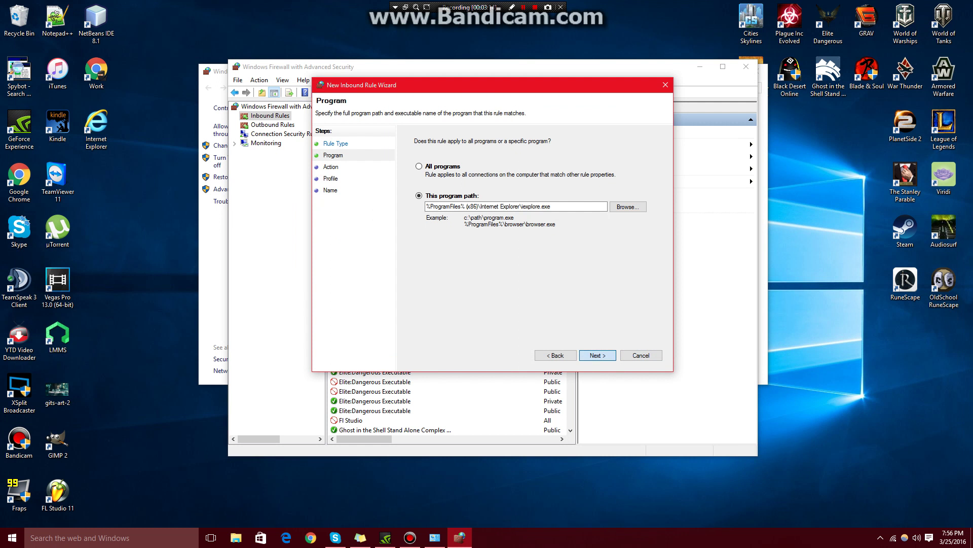
{"action": "left_click", "coordinate": [597, 355]}
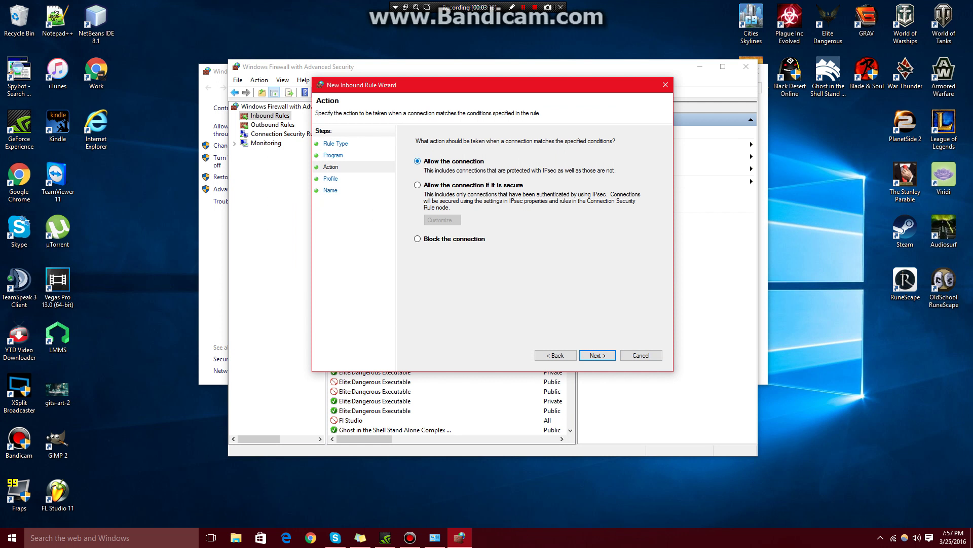
{"action": "left_click", "coordinate": [417, 238]}
{"action": "key", "text": "Return"}
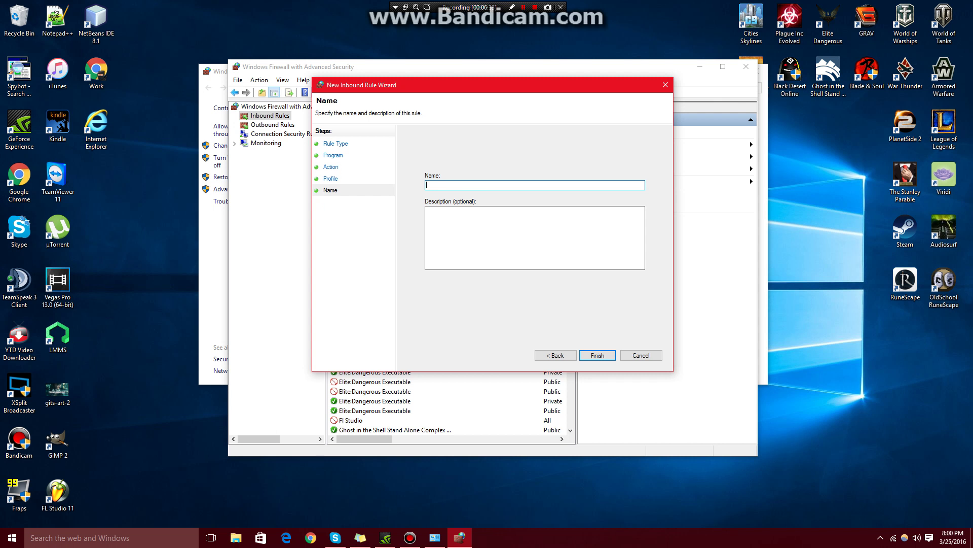
Name the inbound rule IE BLOCK, finish creating it, and bring the advanced firewall window to the front
{"action": "type", "text": "B"}
{"action": "type", "text": " BLOC"}
{"action": "left_click", "coordinate": [597, 355]}
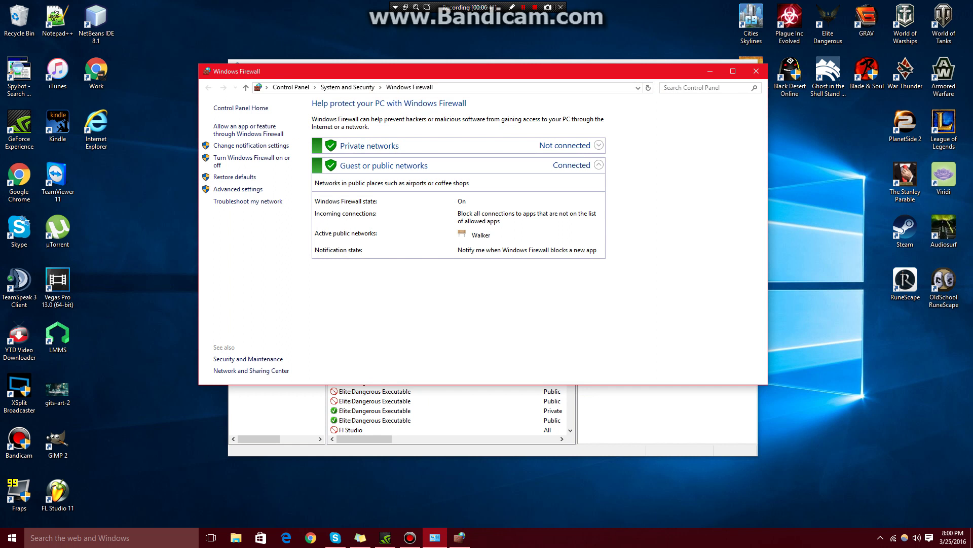
{"action": "key", "text": "alt+Tab"}
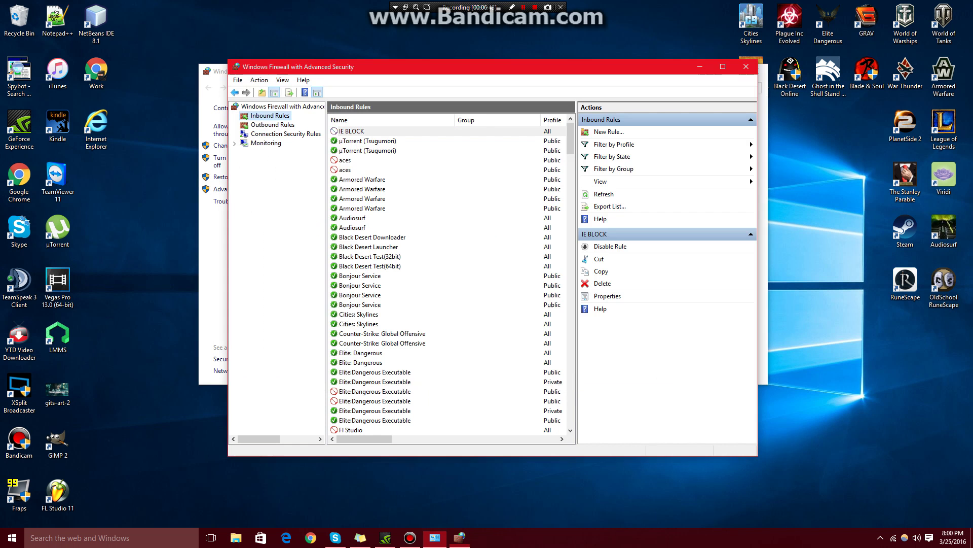
{"action": "left_click_drag", "start_coordinate": [354, 69], "coordinate": [355, 65]}
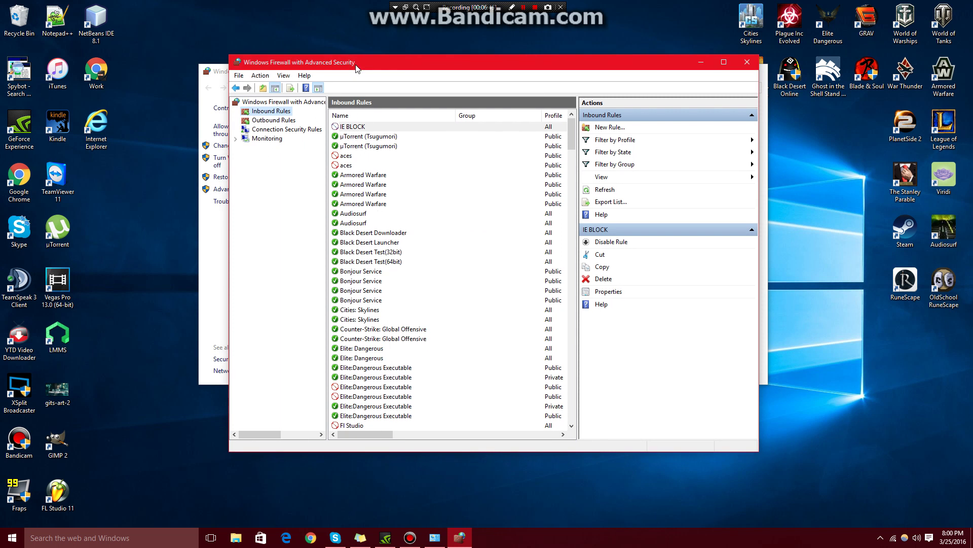
Start a new outbound program rule and set its program path to iexplore.exe in the Internet Explorer folder under Program Files (x86)
{"action": "left_click", "coordinate": [274, 120]}
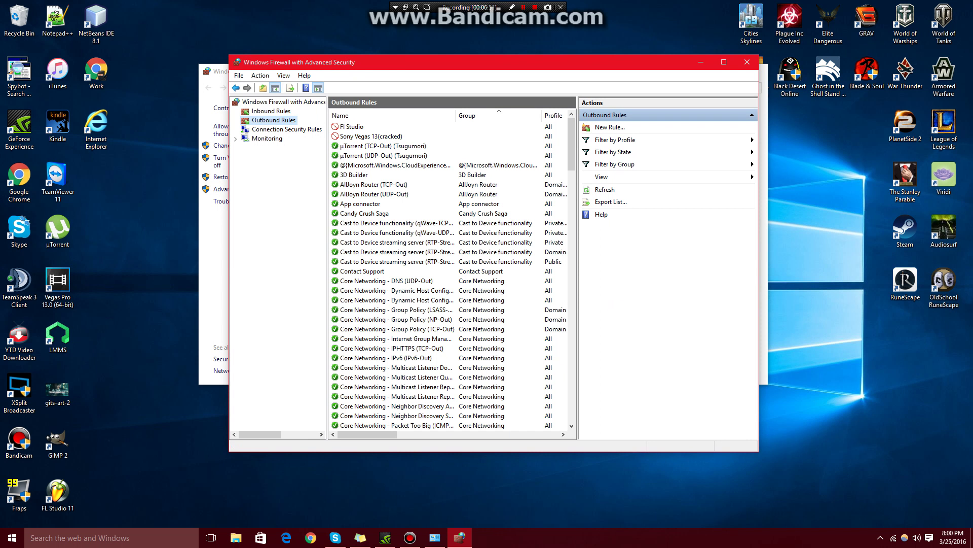
{"action": "left_click", "coordinate": [271, 111]}
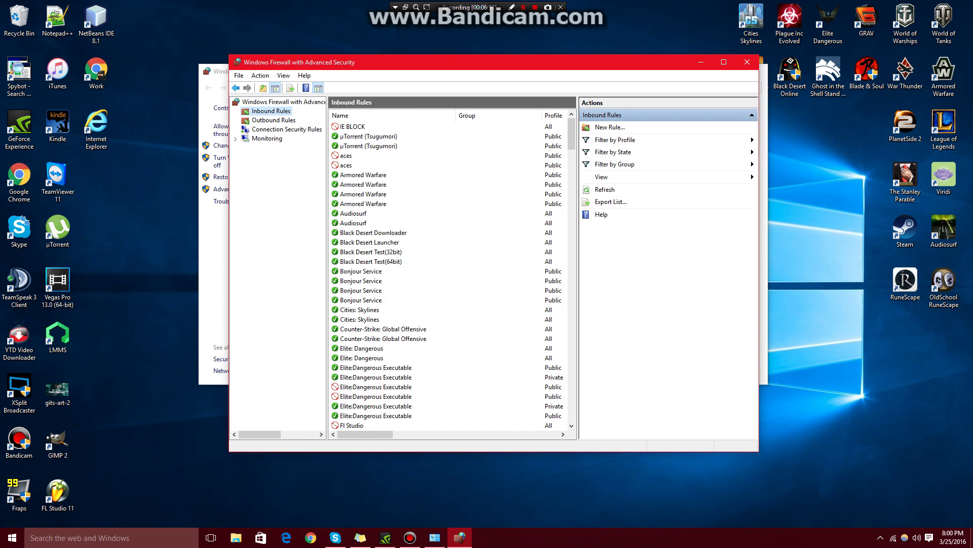
{"action": "left_click", "coordinate": [274, 120]}
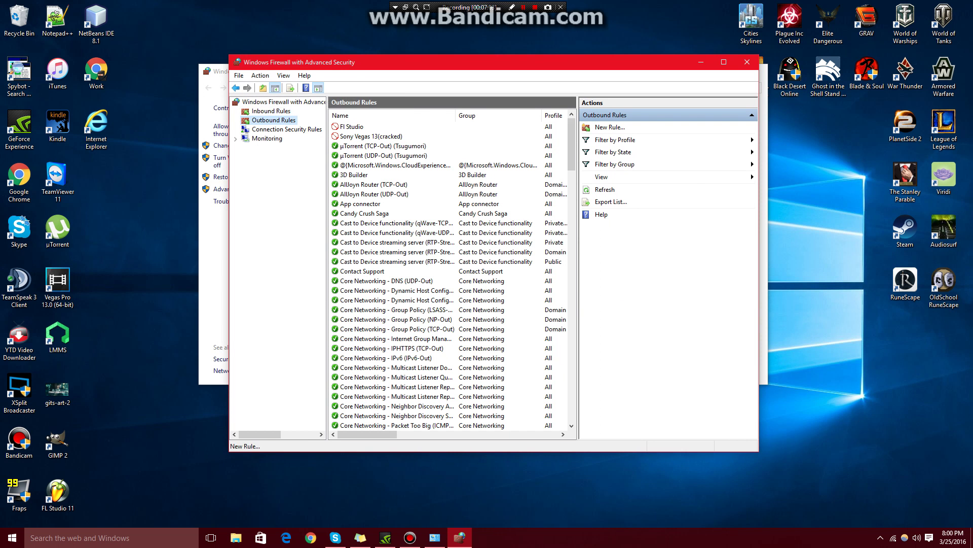
{"action": "left_click", "coordinate": [608, 127]}
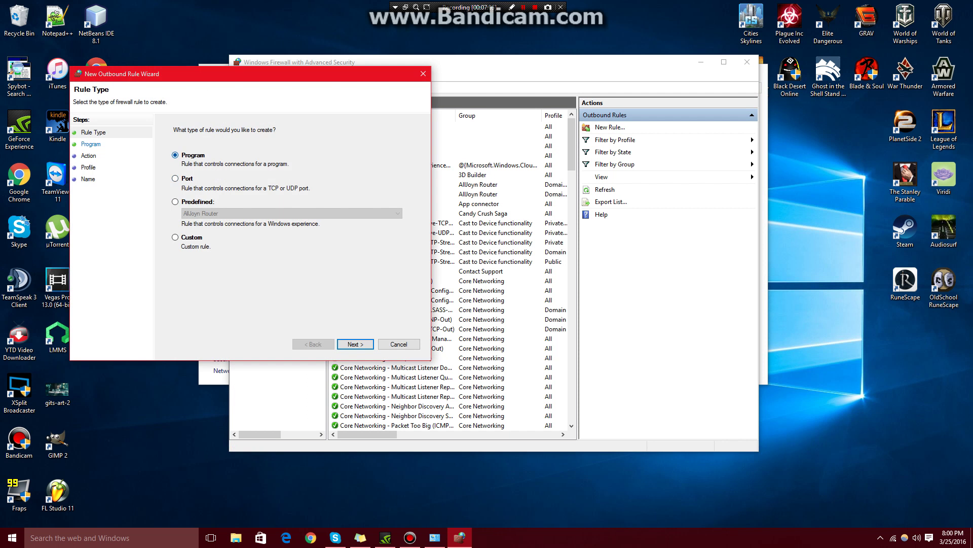
{"action": "key", "text": "Return"}
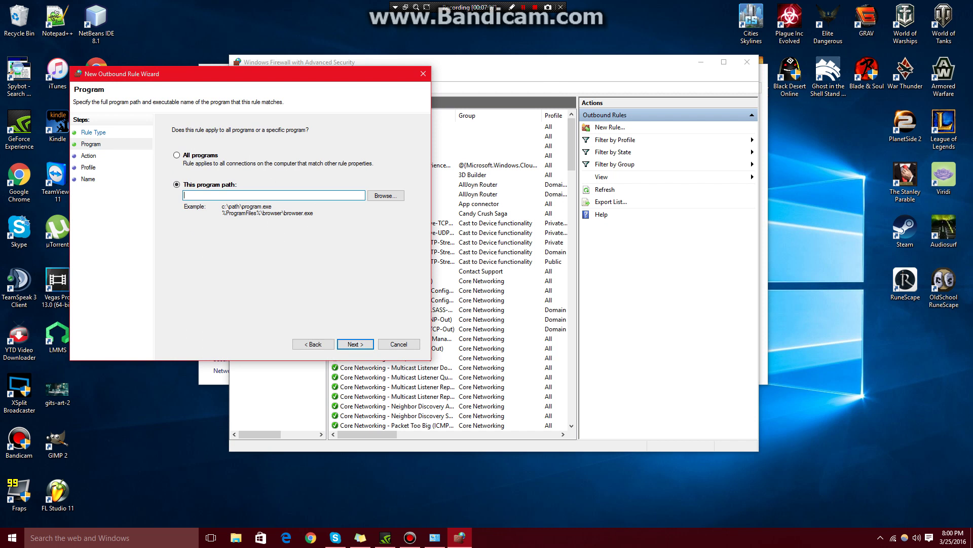
{"action": "left_click", "coordinate": [386, 196]}
{"action": "left_click", "coordinate": [185, 216]}
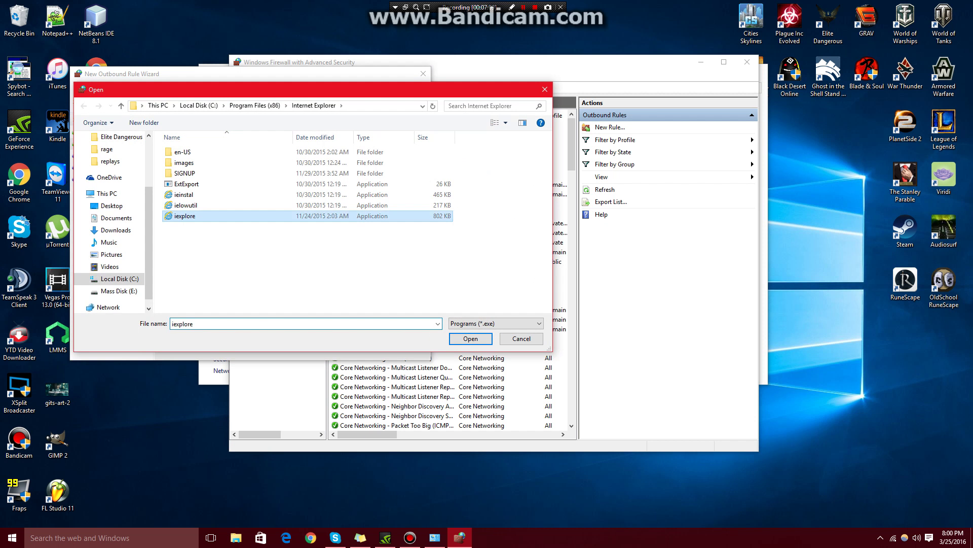
{"action": "left_click", "coordinate": [470, 339]}
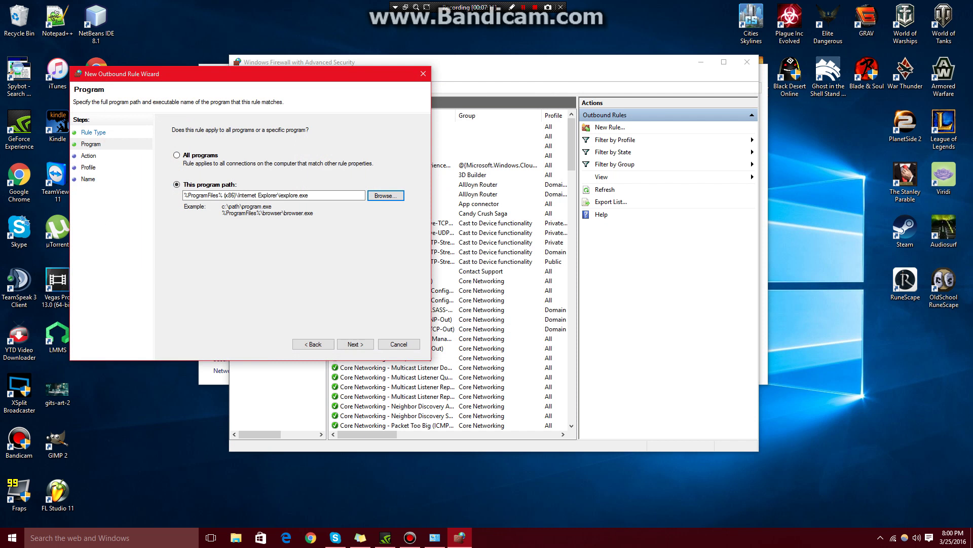
{"action": "left_click", "coordinate": [355, 345]}
Keep the outbound rule blocking the connection on the domain, private and public profiles, name it IE BLOCK and finish creating it
{"action": "key", "text": "Return"}
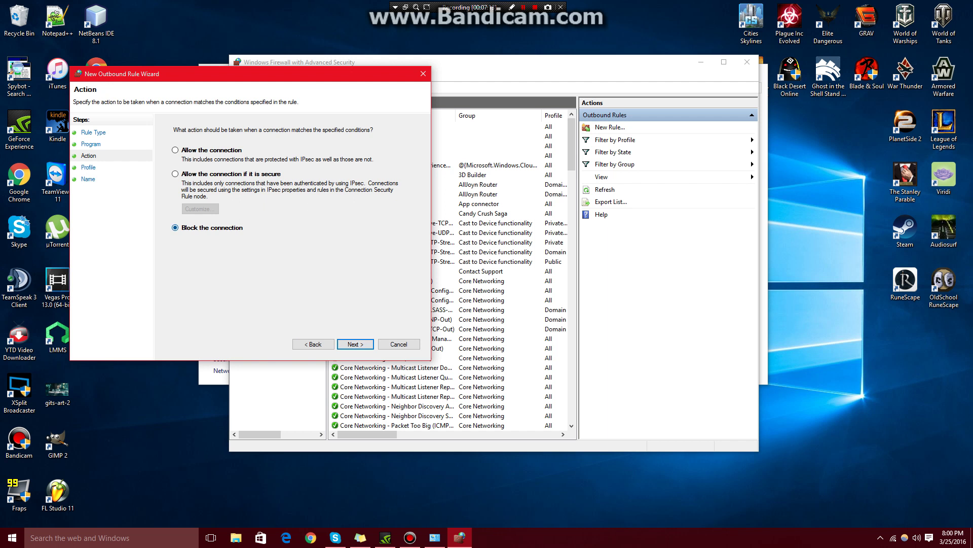
{"action": "key", "text": "Return"}
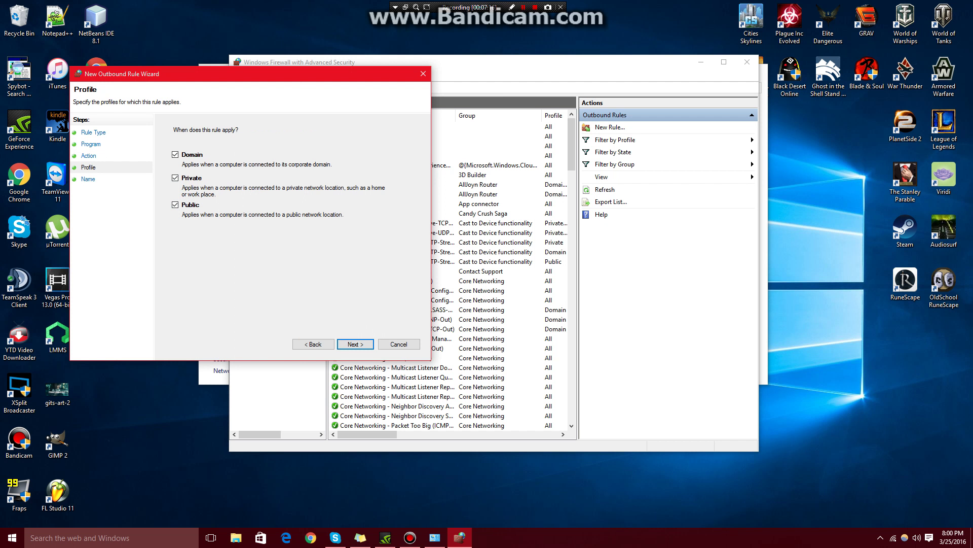
{"action": "left_click", "coordinate": [355, 344]}
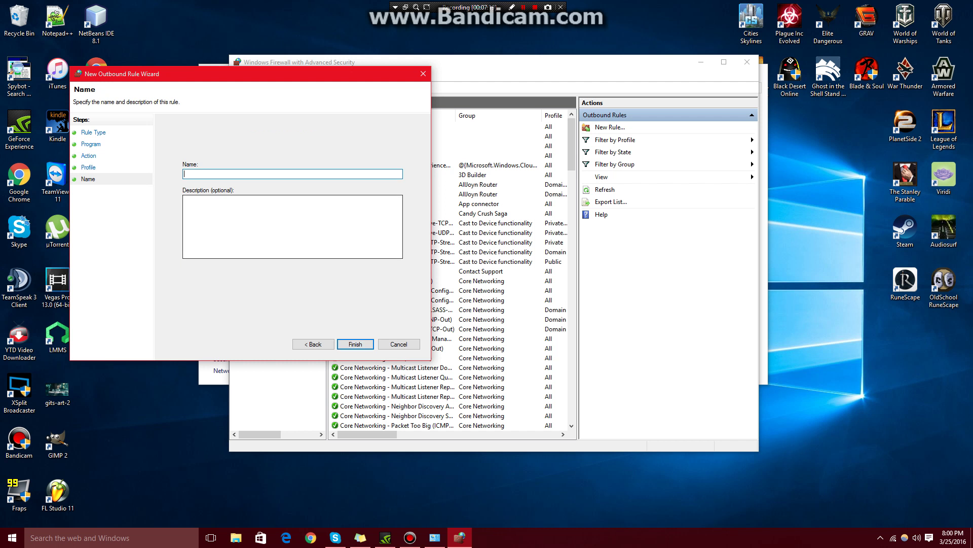
{"action": "type", "text": "IE B"}
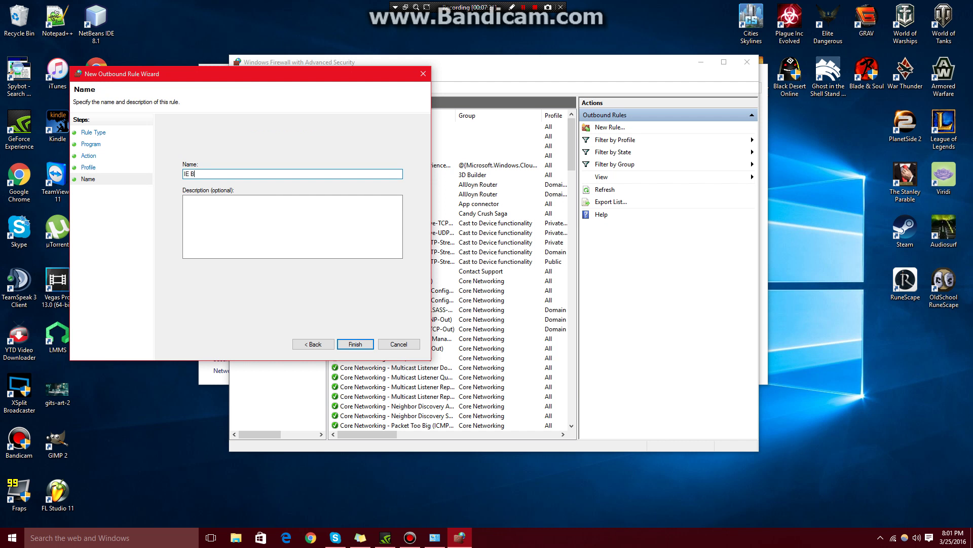
{"action": "type", "text": "LOCK"}
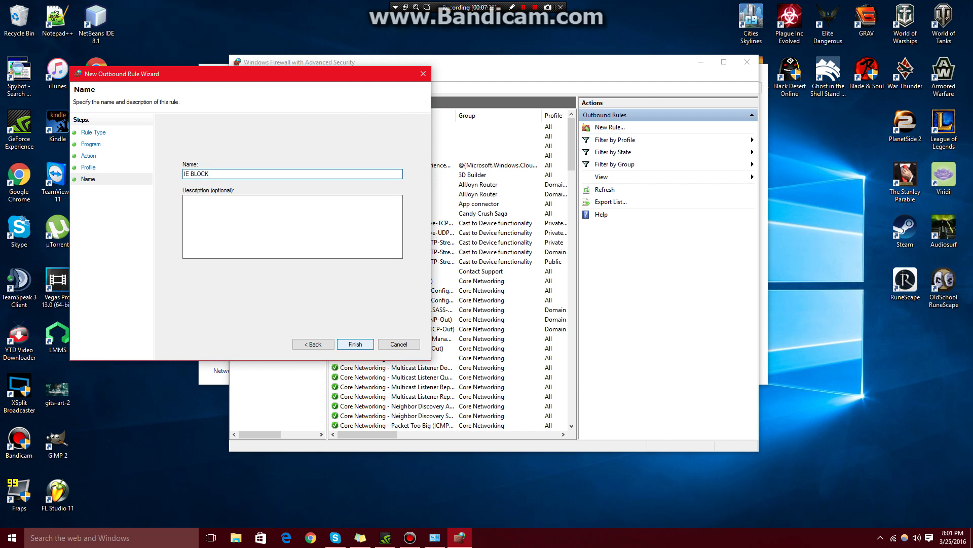
{"action": "left_click", "coordinate": [355, 343]}
Launch Internet Explorer from the desktop to test the block, and return to the advanced firewall window
{"action": "key", "text": "super+d"}
{"action": "double_click", "coordinate": [96, 129]}
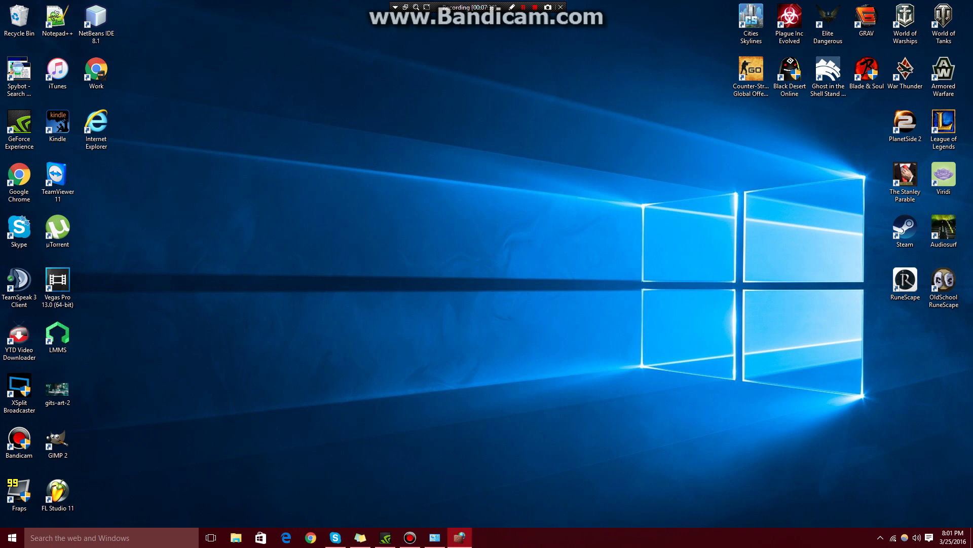
{"action": "left_click", "coordinate": [460, 537]}
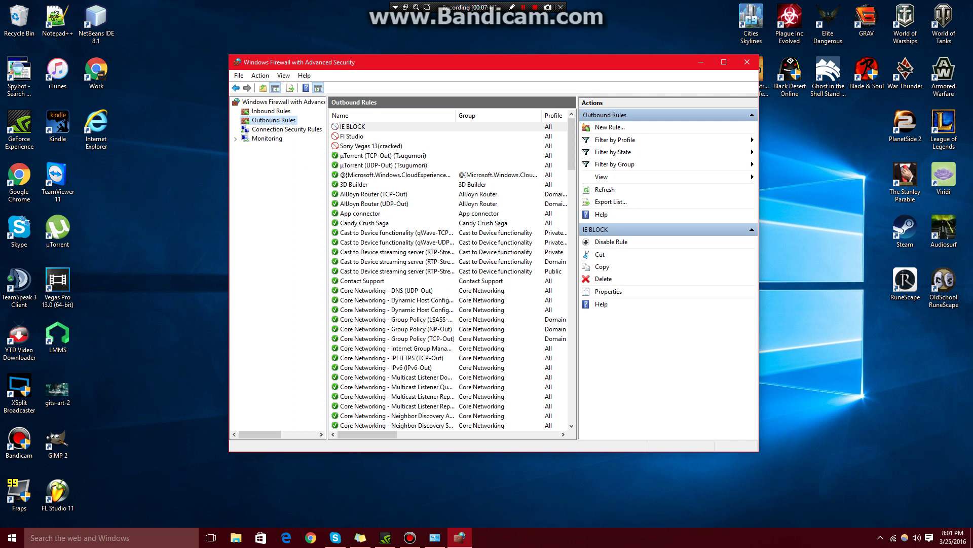
Delete the IE BLOCK rule from the outbound rules
{"action": "left_click", "coordinate": [353, 127]}
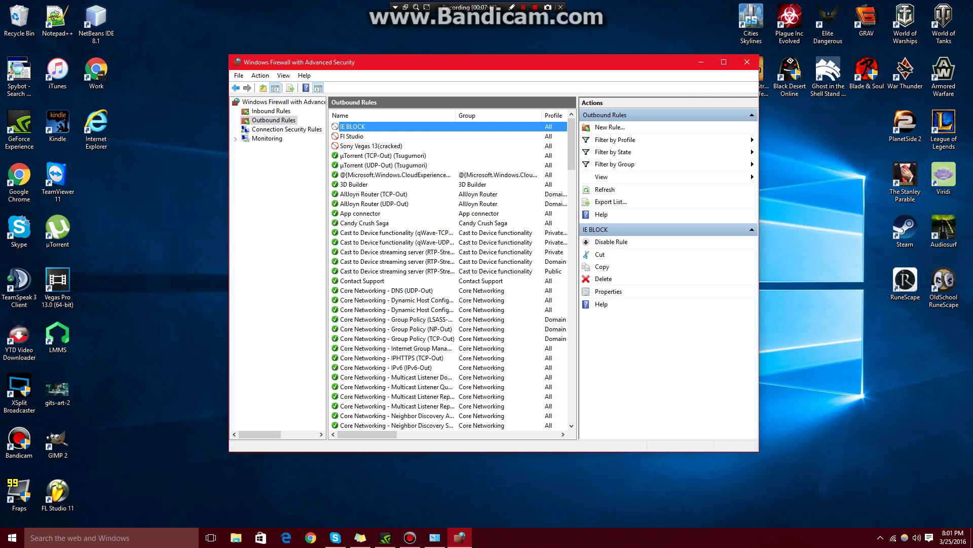
{"action": "key", "text": "Menu"}
{"action": "key", "text": "Down"}
{"action": "key", "text": "Down"}
{"action": "key", "text": "Down"}
{"action": "key", "text": "Return"}
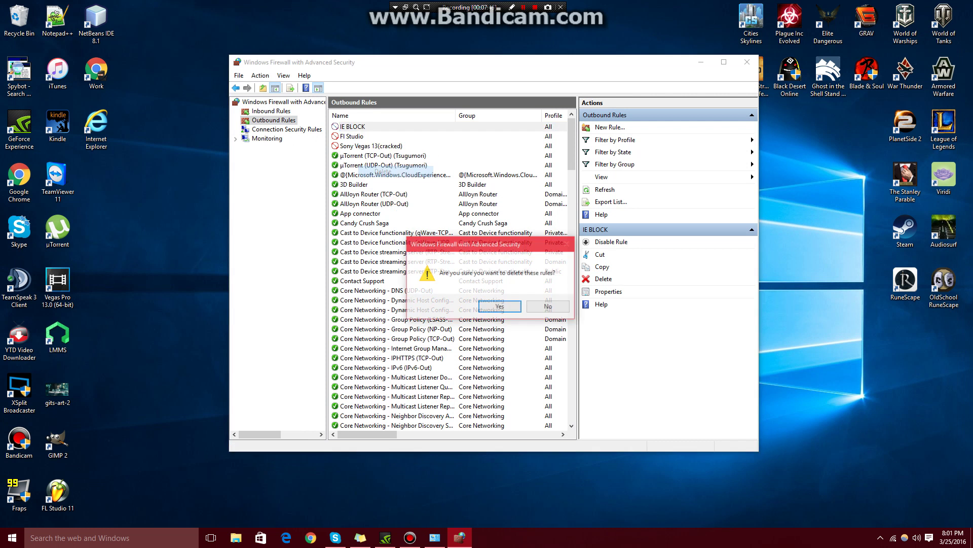
{"action": "key", "text": "Return"}
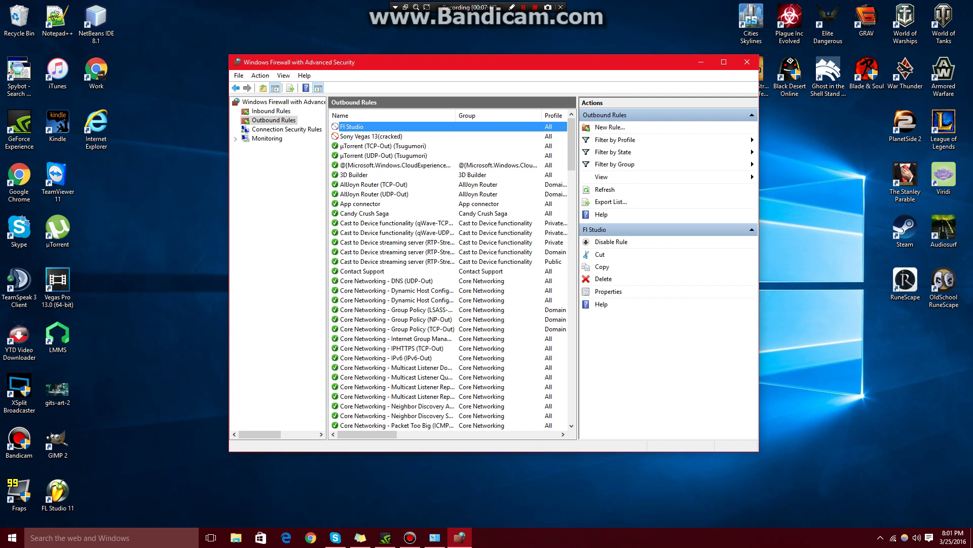
Delete the IE BLOCK and Internet Explorer (test) rules from the inbound rules
{"action": "left_click", "coordinate": [271, 111]}
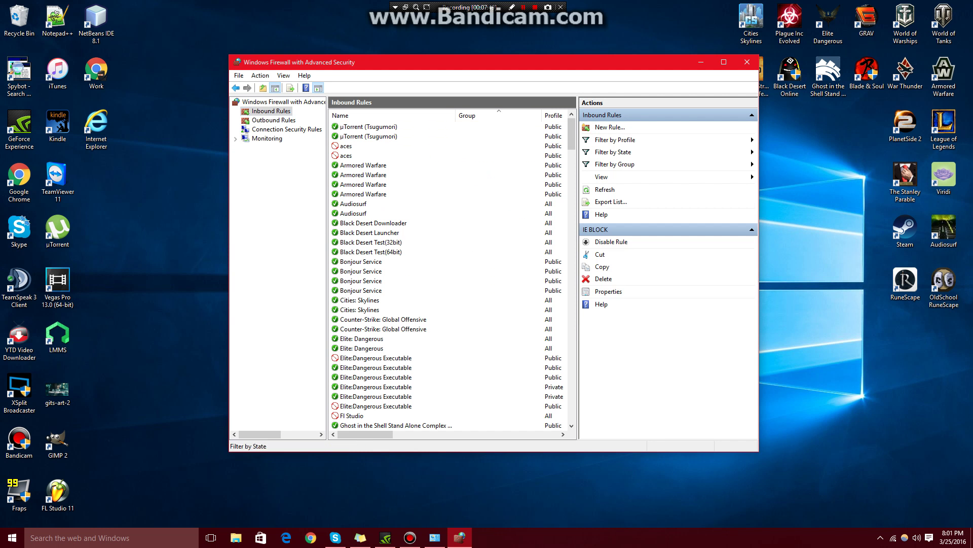
{"action": "left_click_drag", "start_coordinate": [571, 137], "coordinate": [571, 156]}
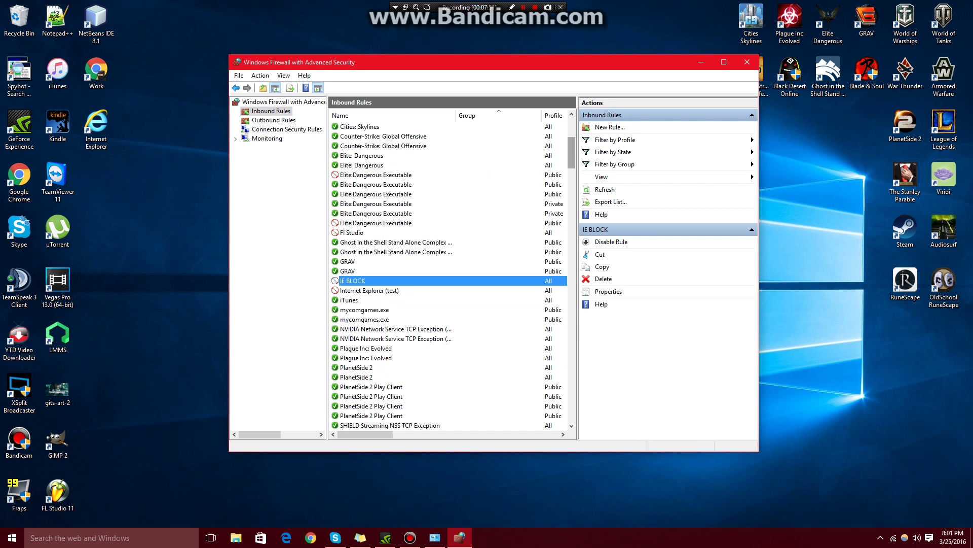
{"action": "right_click", "coordinate": [354, 280]}
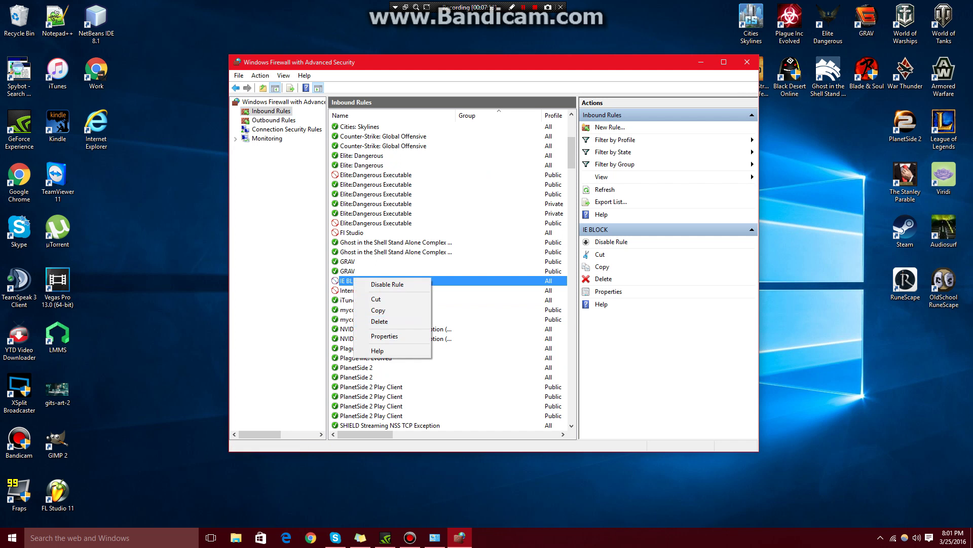
{"action": "left_click", "coordinate": [386, 321]}
{"action": "key", "text": "Return"}
{"action": "right_click", "coordinate": [368, 282]}
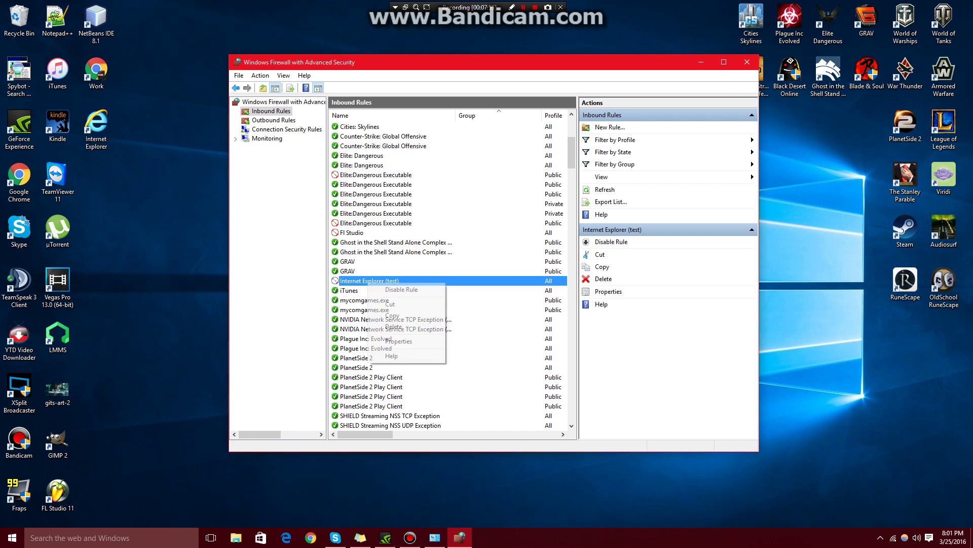
{"action": "left_click", "coordinate": [393, 326]}
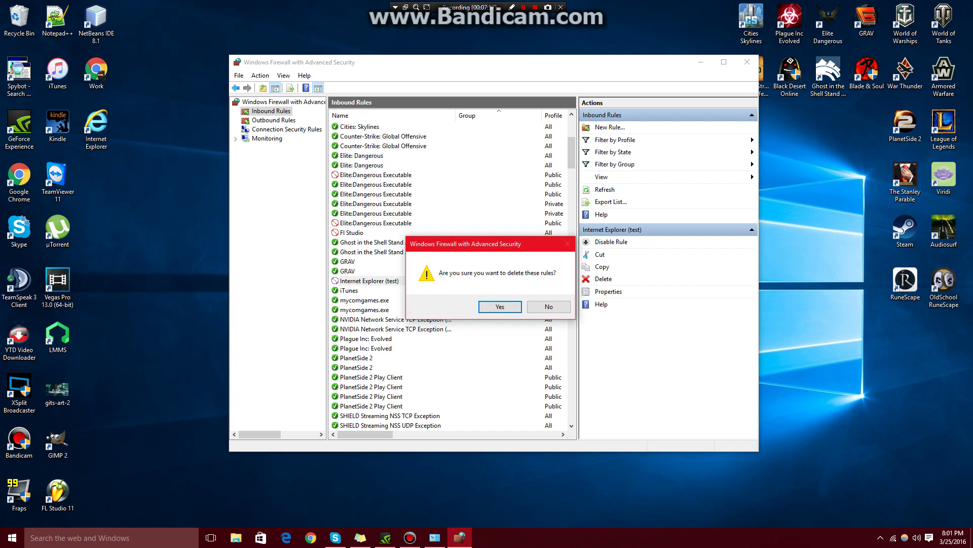
{"action": "key", "text": "Return"}
Close the advanced firewall window, check web access on Internet Explorer's start page, and close all the browser's tabs
{"action": "left_click", "coordinate": [748, 62]}
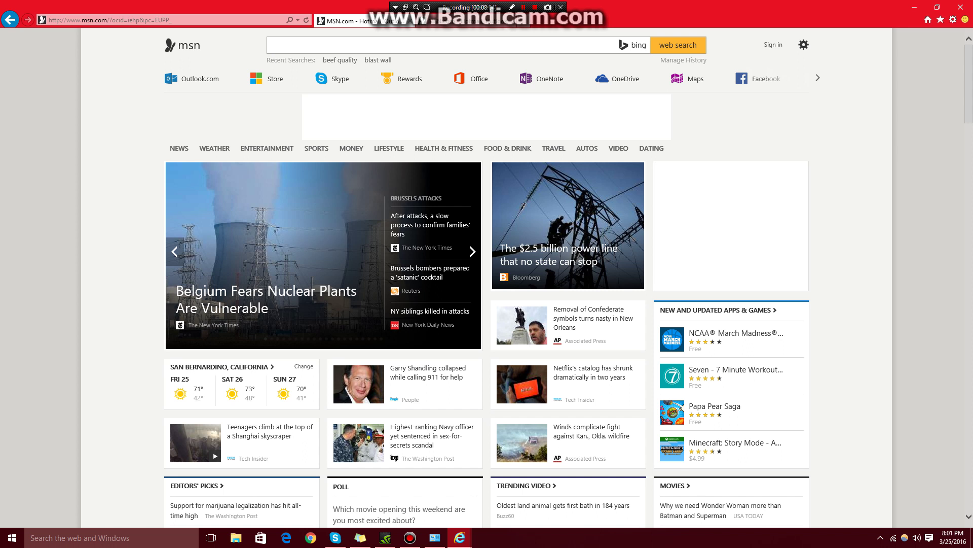
{"action": "left_click", "coordinate": [960, 7]}
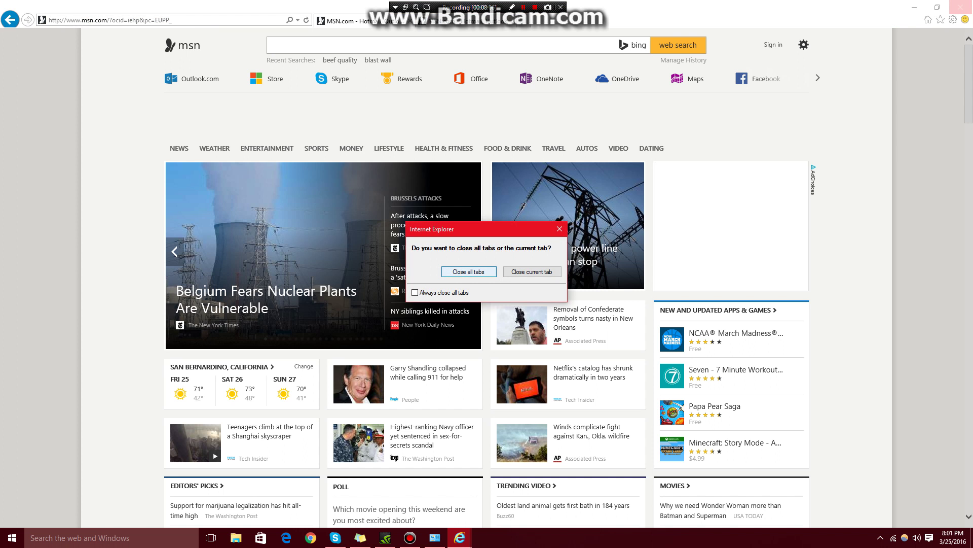
{"action": "key", "text": "Return"}
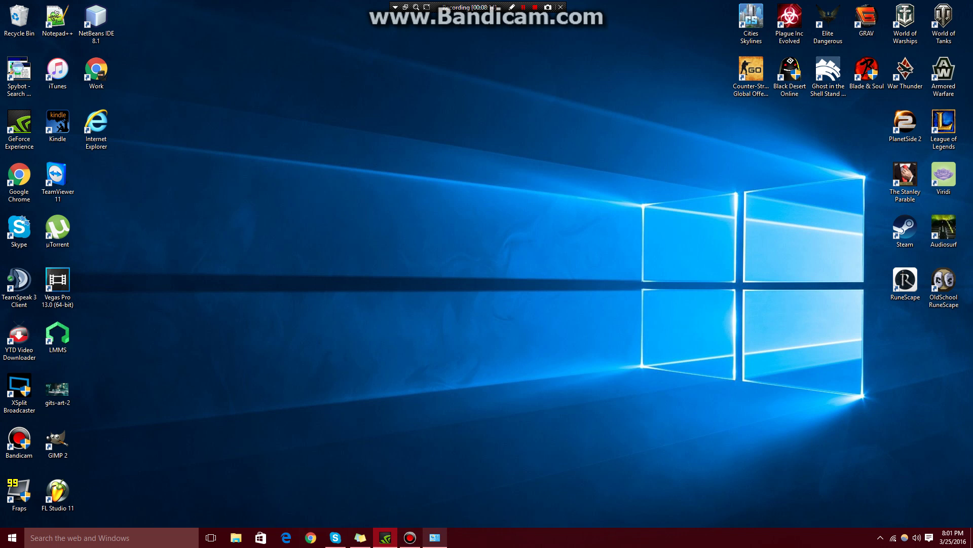
Reopen the advanced firewall settings from Windows Firewall, minimize the Control Panel window and move the advanced window toward the middle of the desktop
{"action": "left_click", "coordinate": [435, 537]}
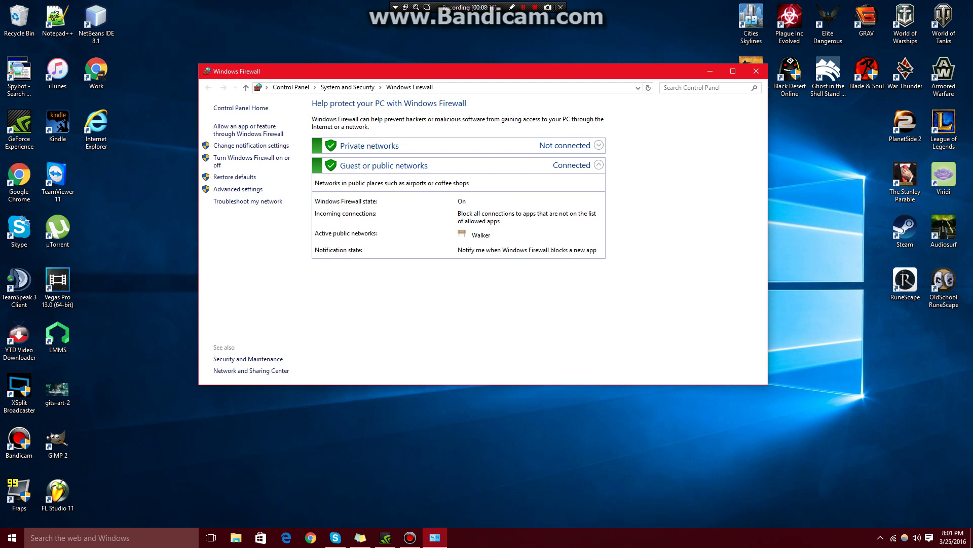
{"action": "left_click", "coordinate": [238, 190]}
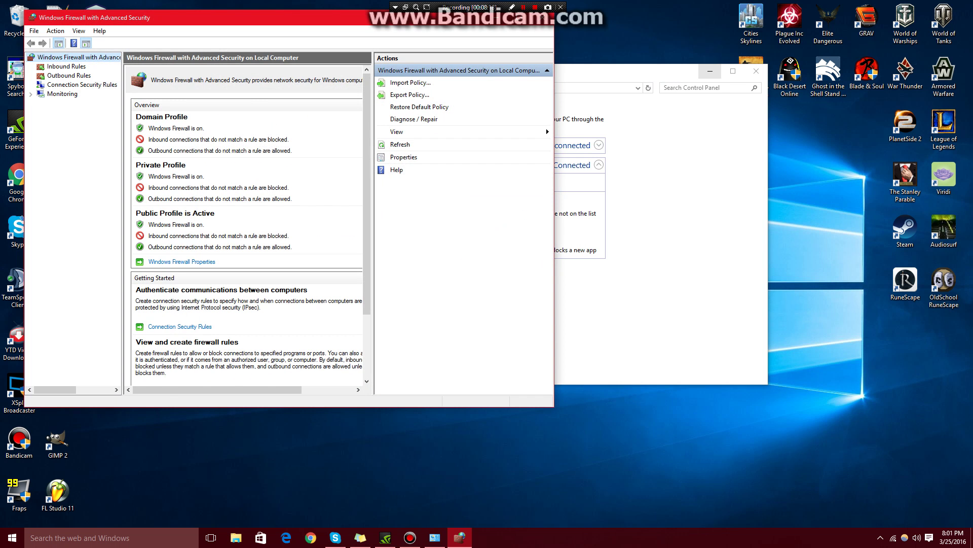
{"action": "left_click", "coordinate": [710, 71]}
{"action": "left_click_drag", "start_coordinate": [396, 20], "coordinate": [572, 100]}
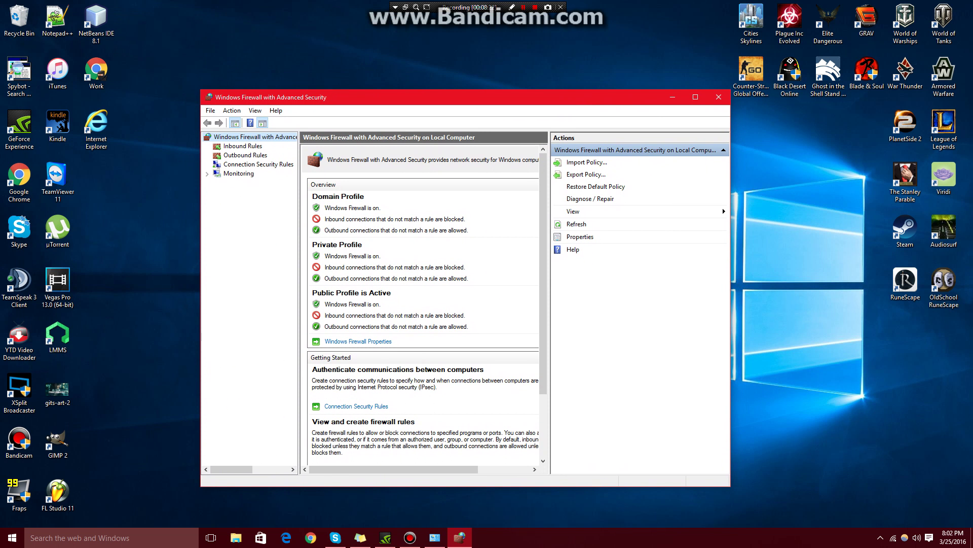